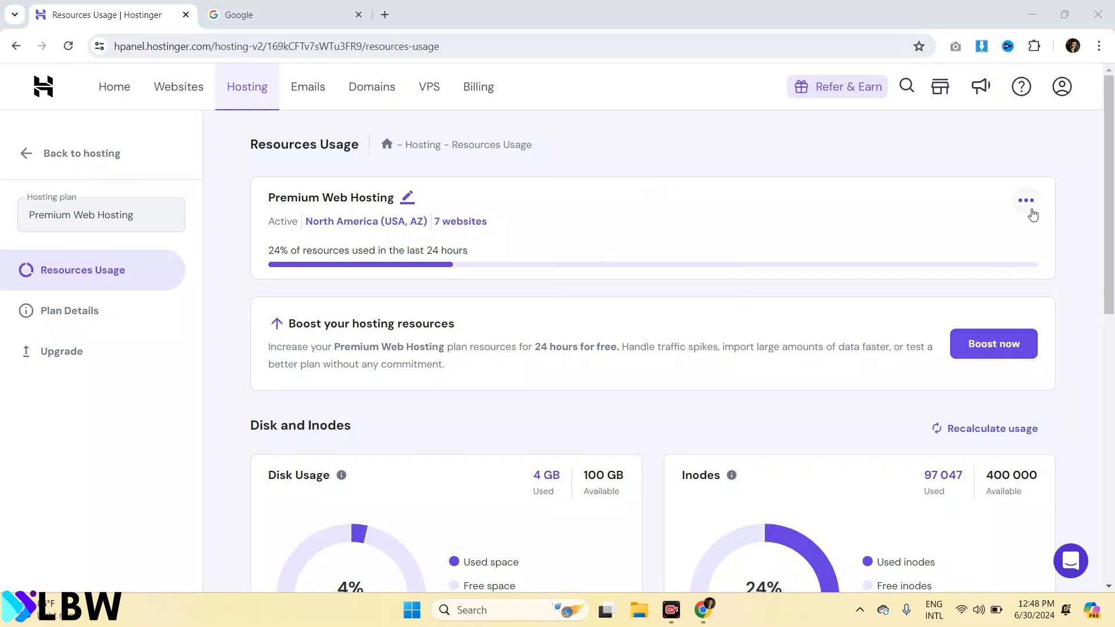
Add a new website from the Premium Web Hosting plan's options menu
{"action": "left_click", "coordinate": [1025, 200]}
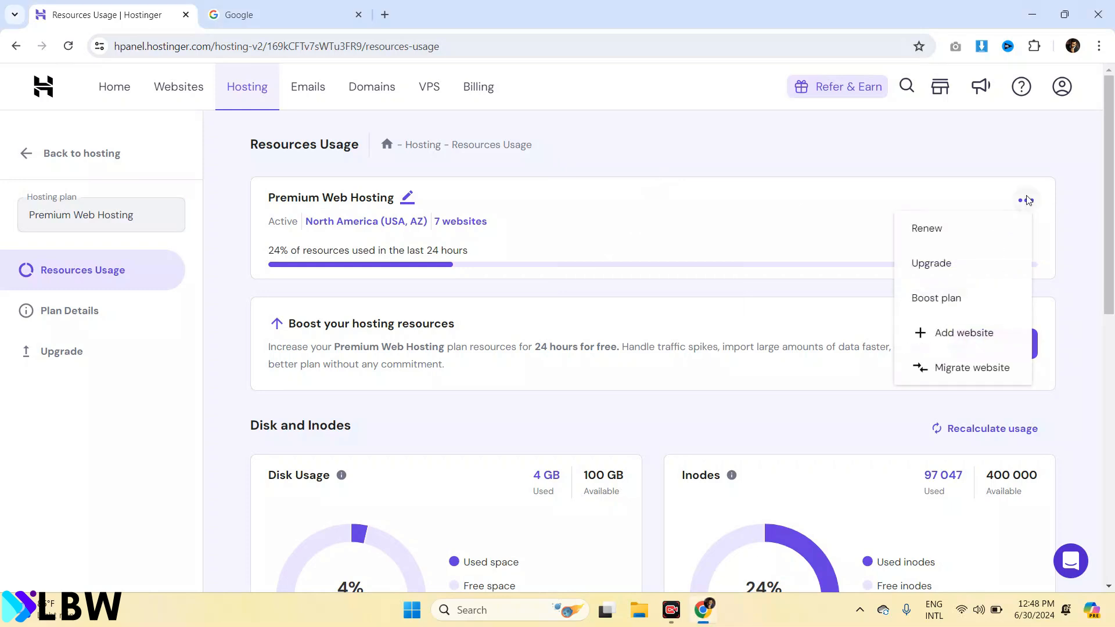
{"action": "left_click", "coordinate": [955, 332]}
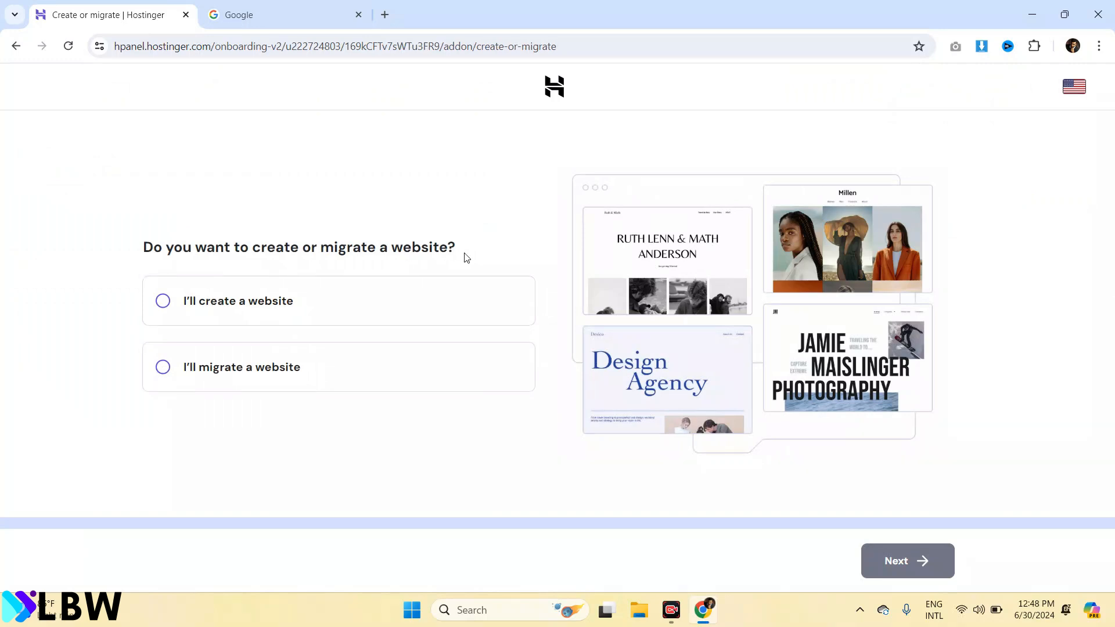
Choose to create a new website and pick WordPress as its platform
{"action": "left_click", "coordinate": [264, 302]}
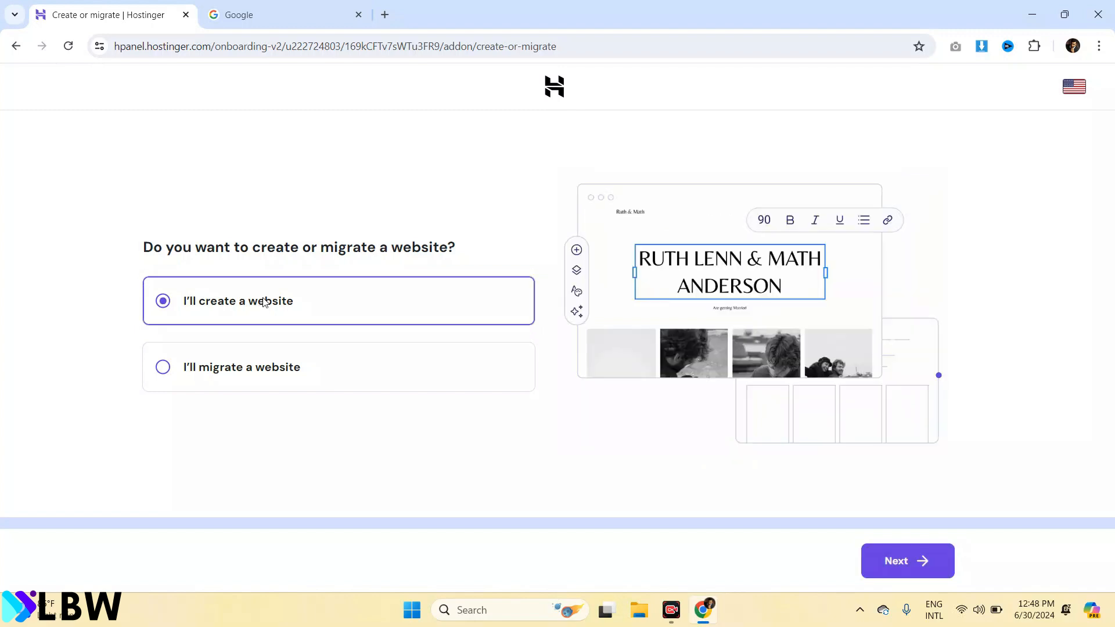
{"action": "left_click", "coordinate": [923, 555]}
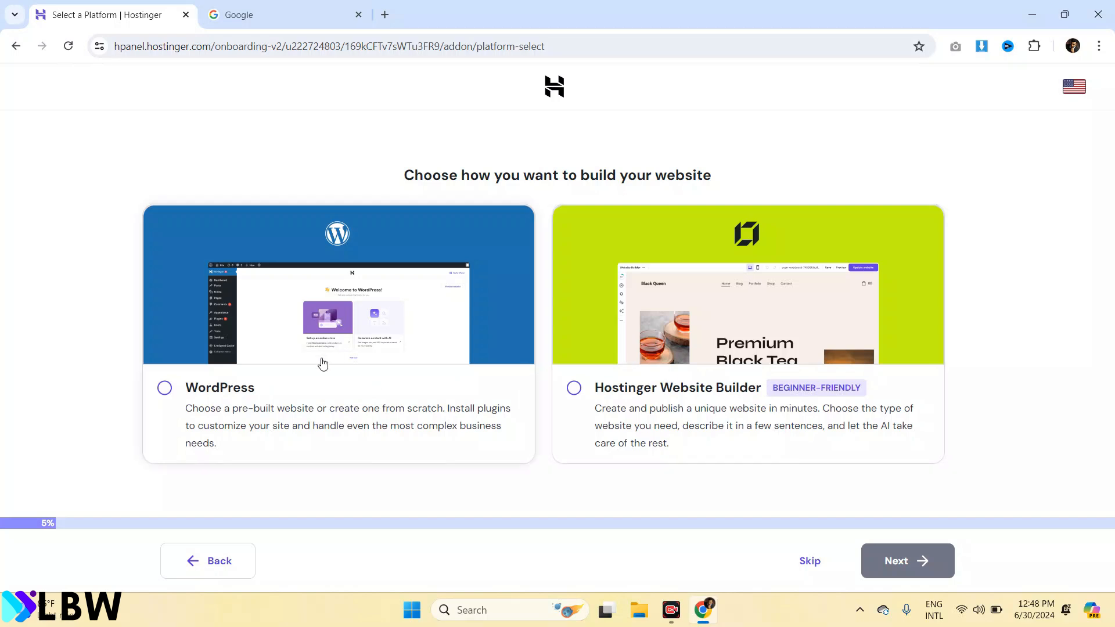
{"action": "left_click", "coordinate": [165, 389]}
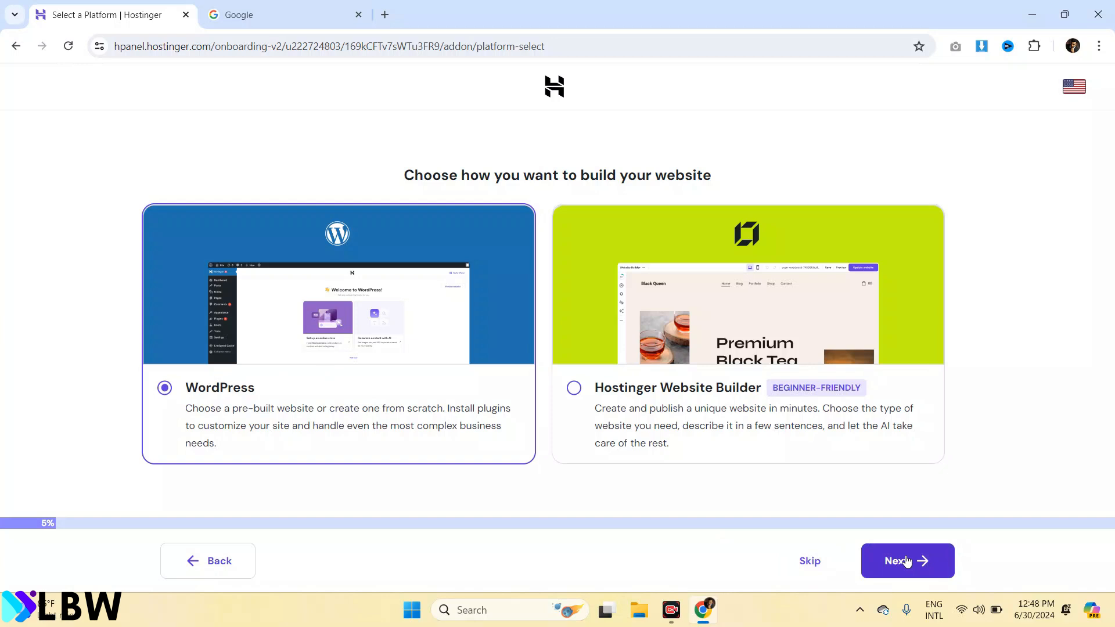
{"action": "left_click", "coordinate": [906, 561]}
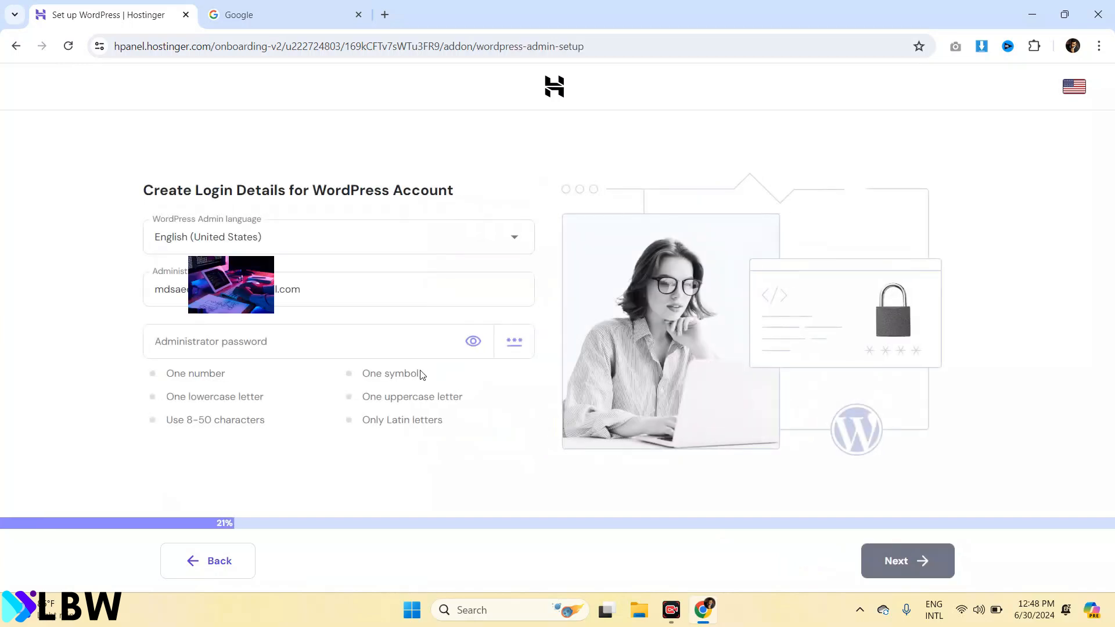
Replace the administrator e-mail with the pasted address and enter a compliant account password
{"action": "triple_click", "coordinate": [347, 291]}
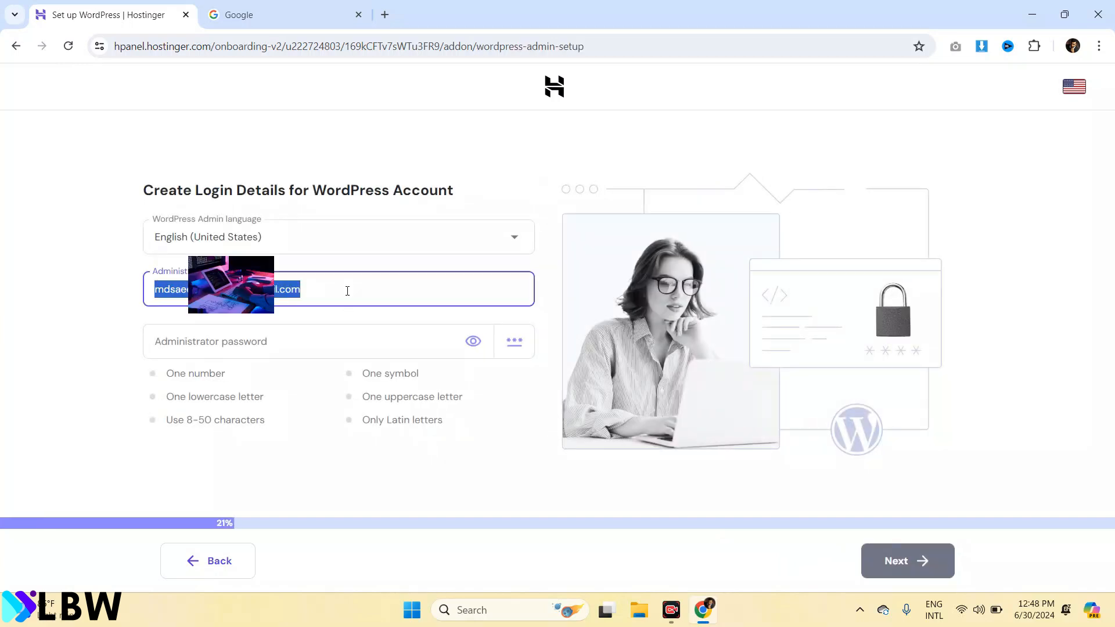
{"action": "key", "text": "ctrl+v"}
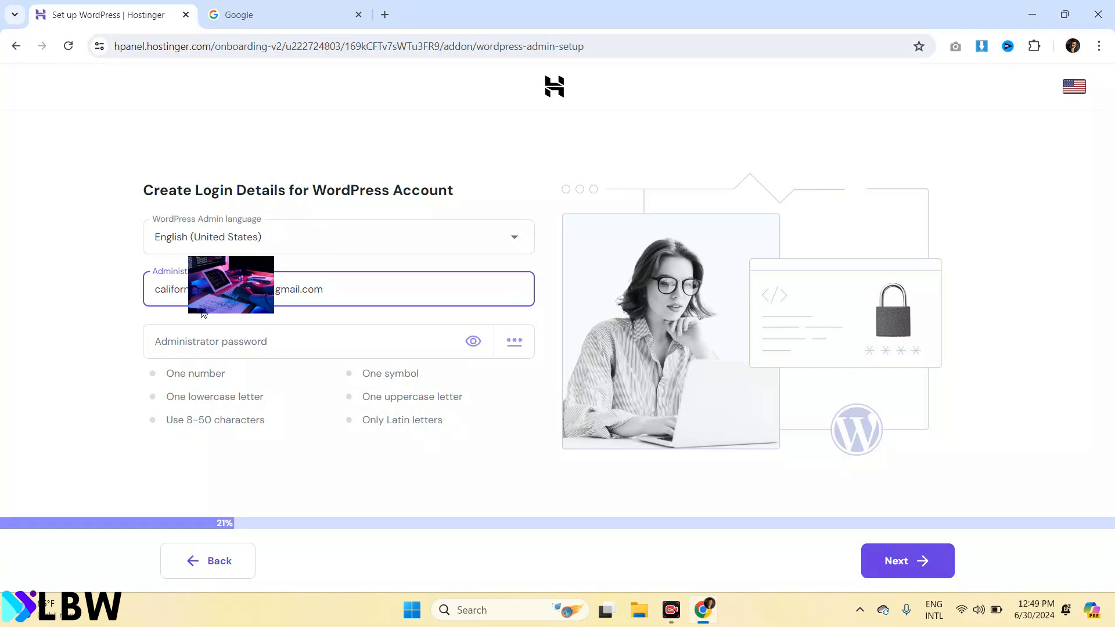
{"action": "left_click", "coordinate": [220, 337]}
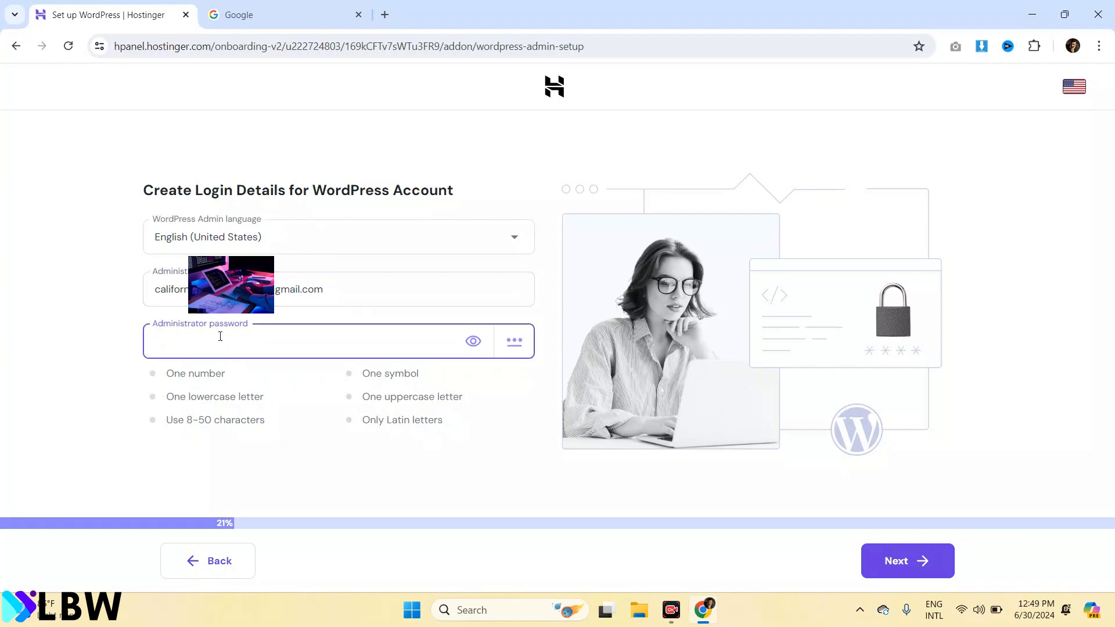
{"action": "left_click", "coordinate": [911, 562]}
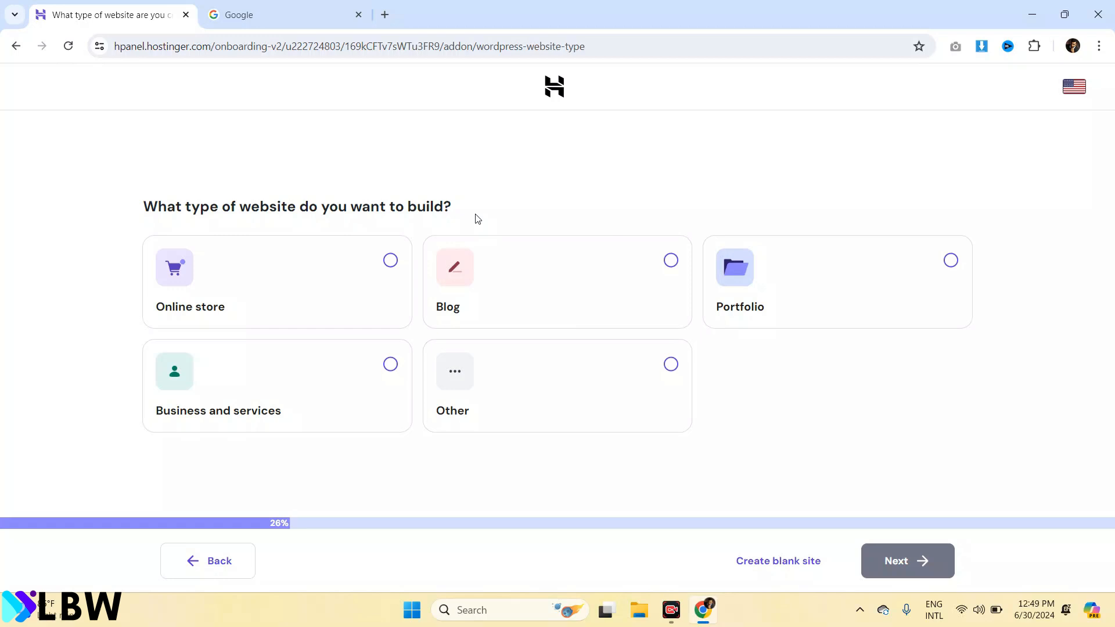
Pick Blog as the site type, start from a blank site, and skip all recommended plugins
{"action": "left_click", "coordinate": [670, 261]}
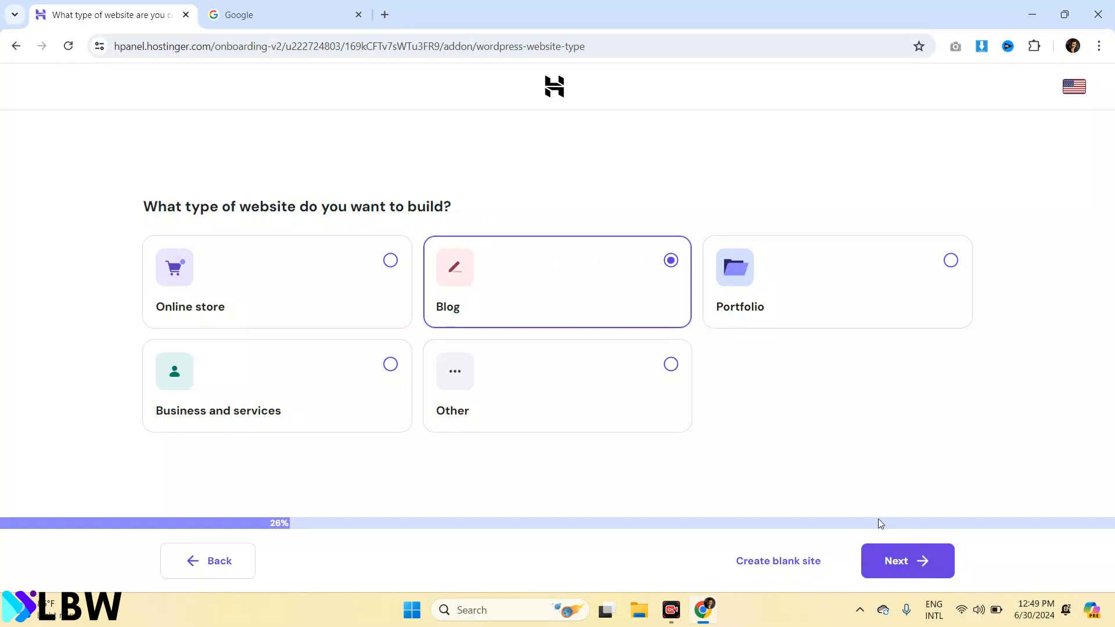
{"action": "left_click", "coordinate": [898, 559]}
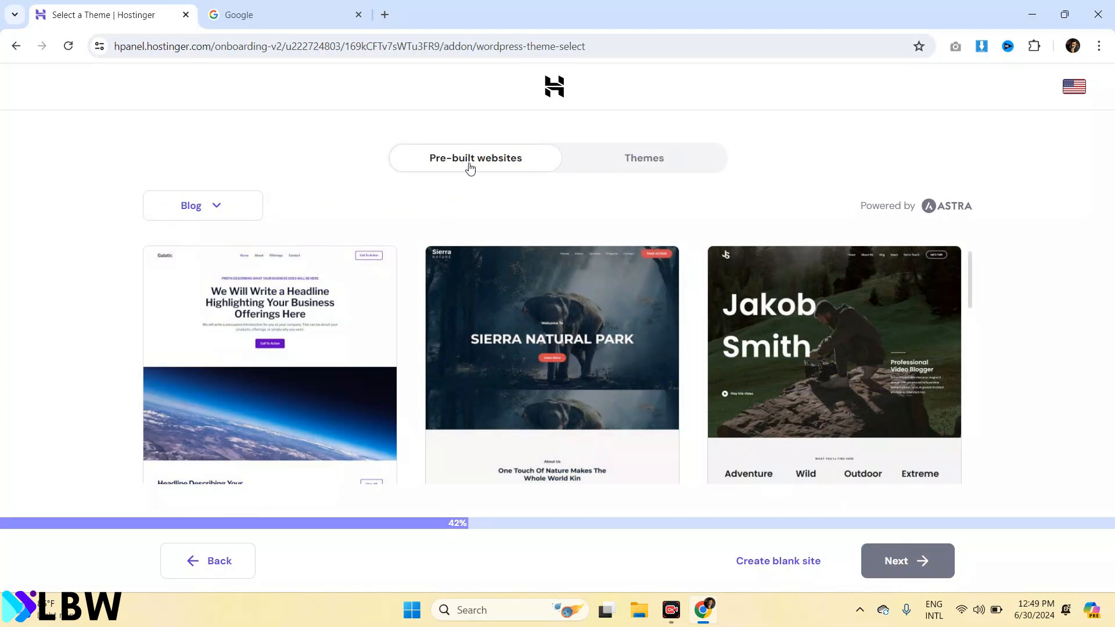
{"action": "left_click", "coordinate": [664, 168]}
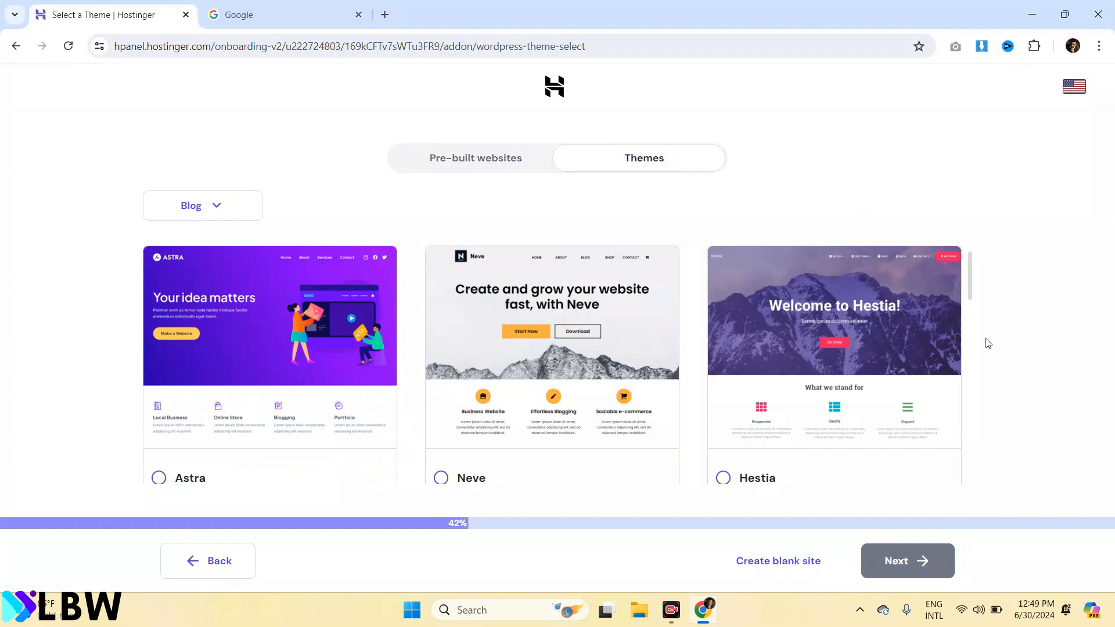
{"action": "left_click", "coordinate": [762, 562]}
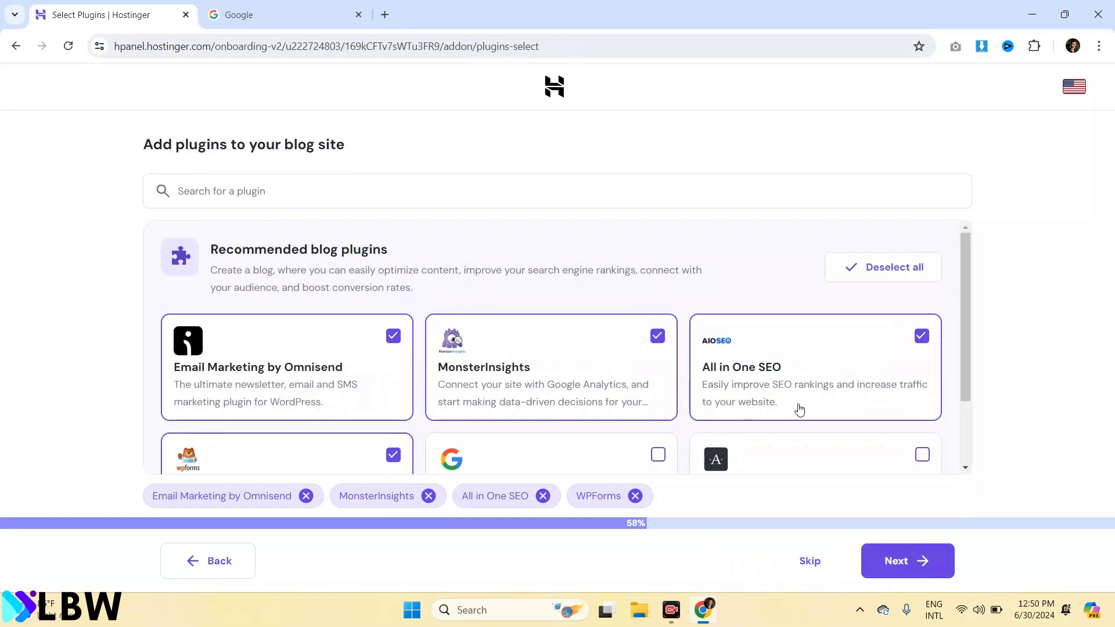
{"action": "left_click", "coordinate": [905, 279]}
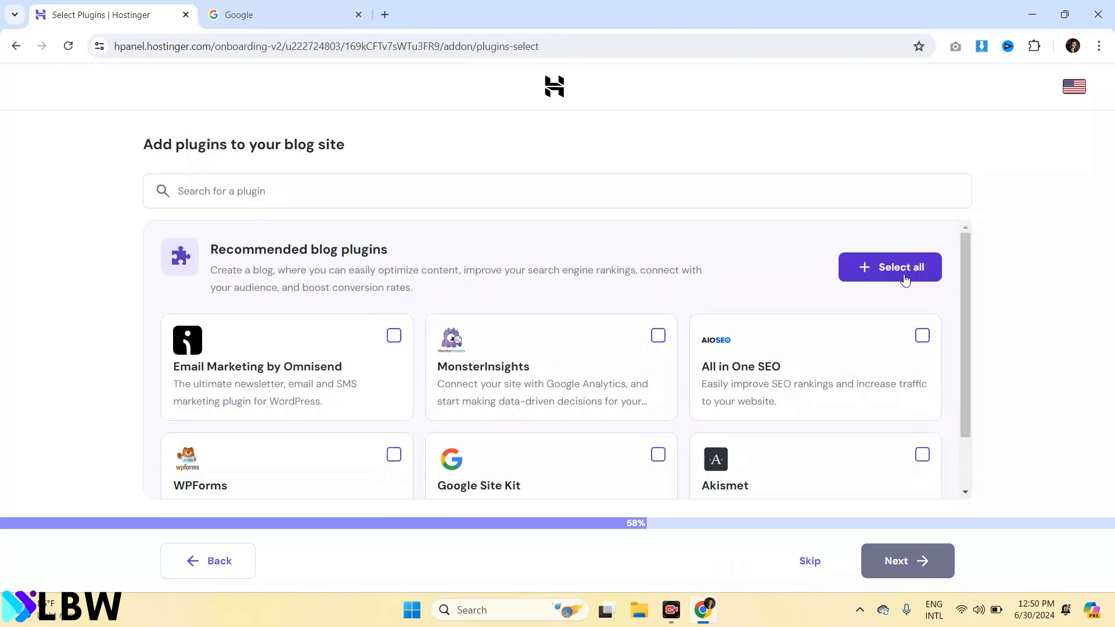
{"action": "left_click", "coordinate": [810, 574]}
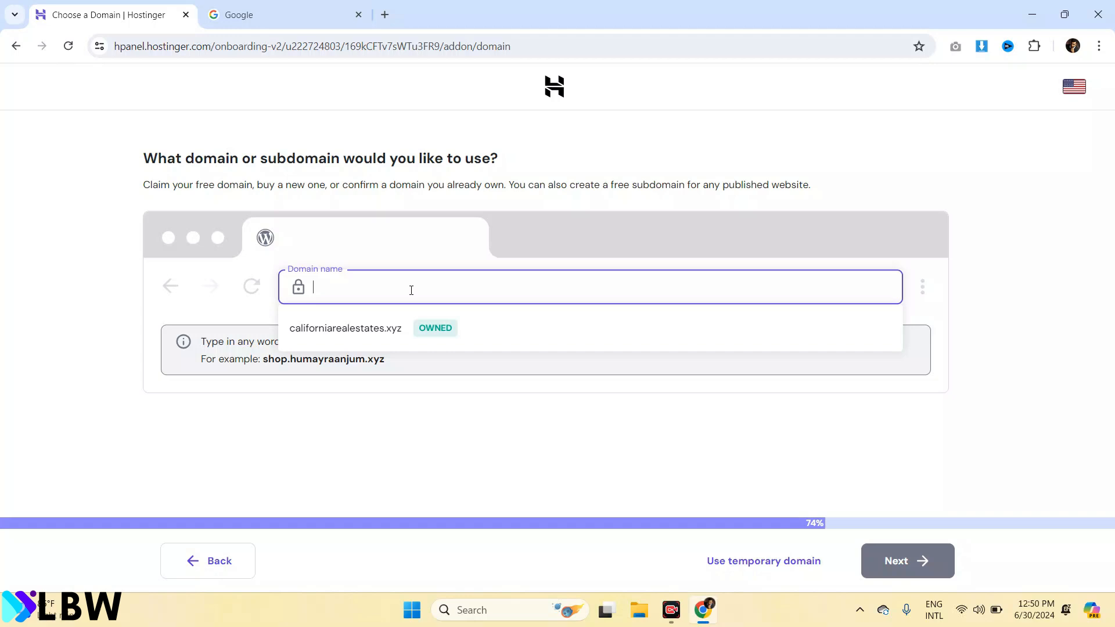
Assign the owned domain californiarealestates.xyz and start building the WordPress site
{"action": "type", "text": "ca"}
{"action": "left_click", "coordinate": [372, 330]}
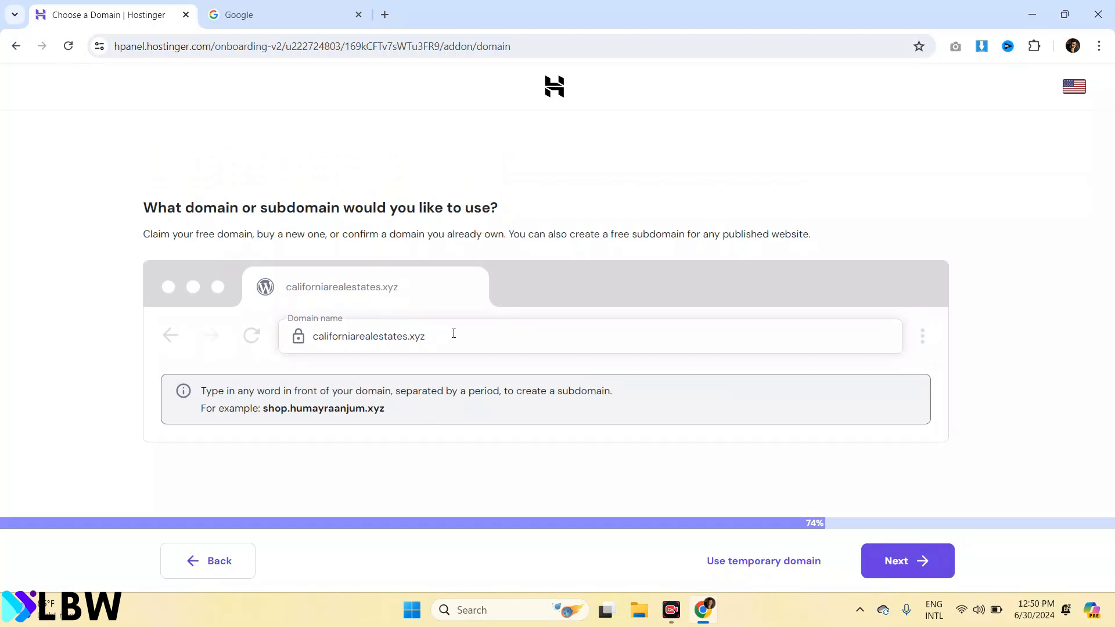
{"action": "left_click", "coordinate": [453, 333]}
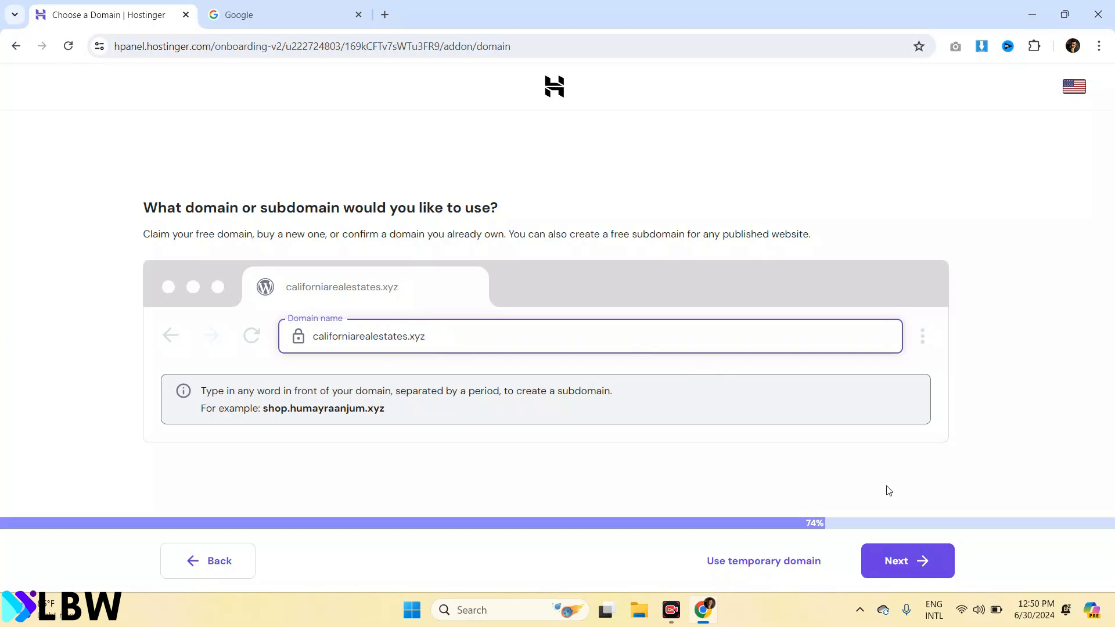
{"action": "left_click", "coordinate": [920, 558]}
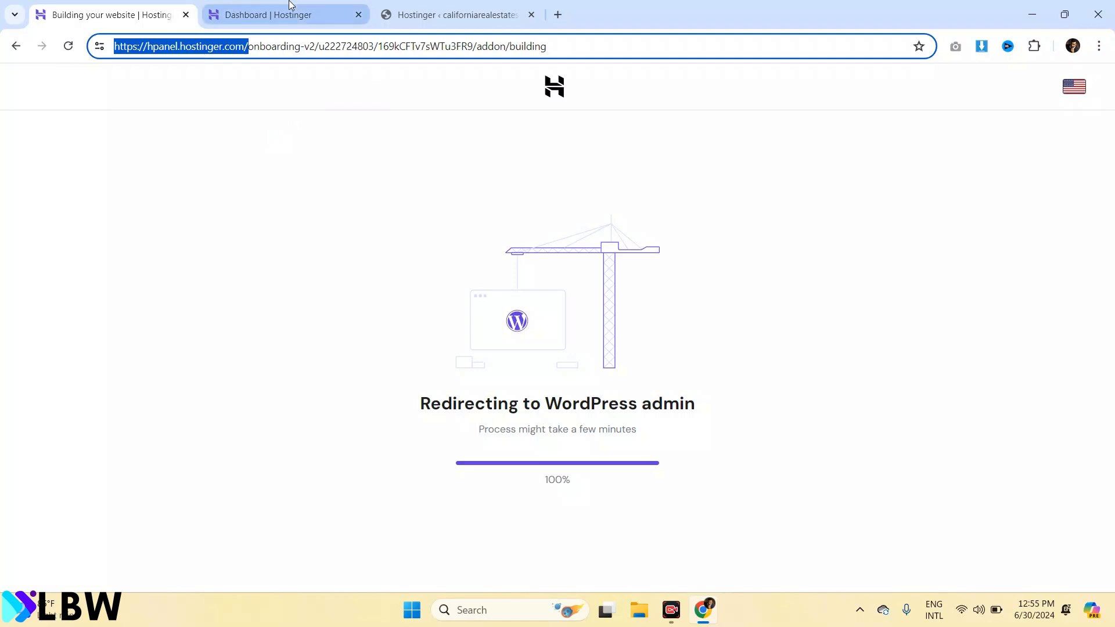
Go through the hosting plan's website list to californiarealestates.xyz and open its WordPress Admin Panel
{"action": "mouse_move", "coordinate": [289, 3]}
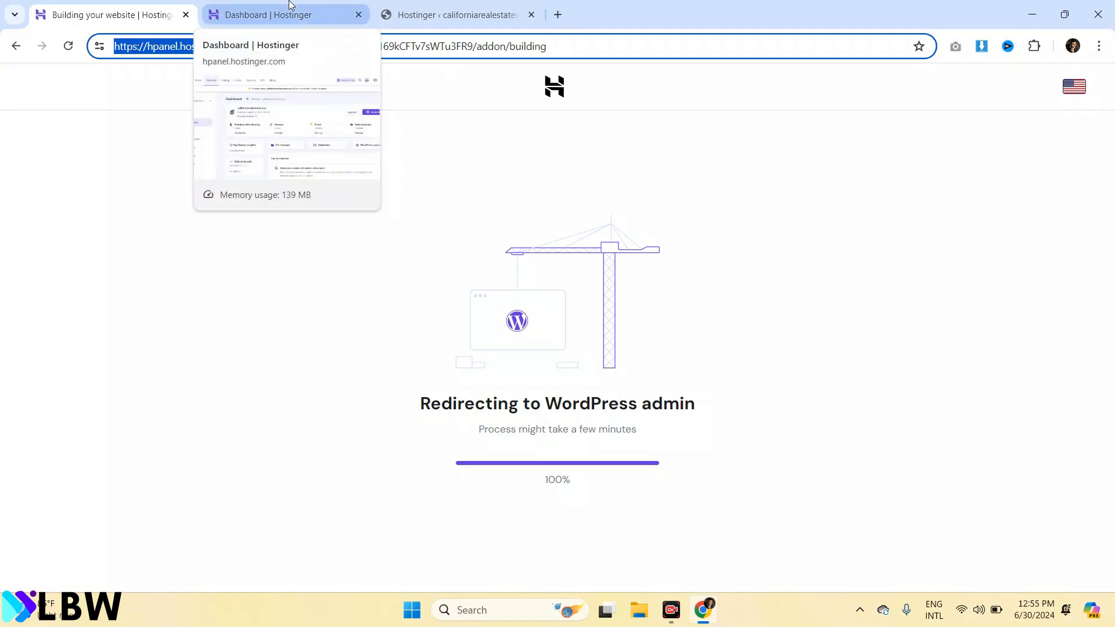
{"action": "left_click", "coordinate": [290, 4]}
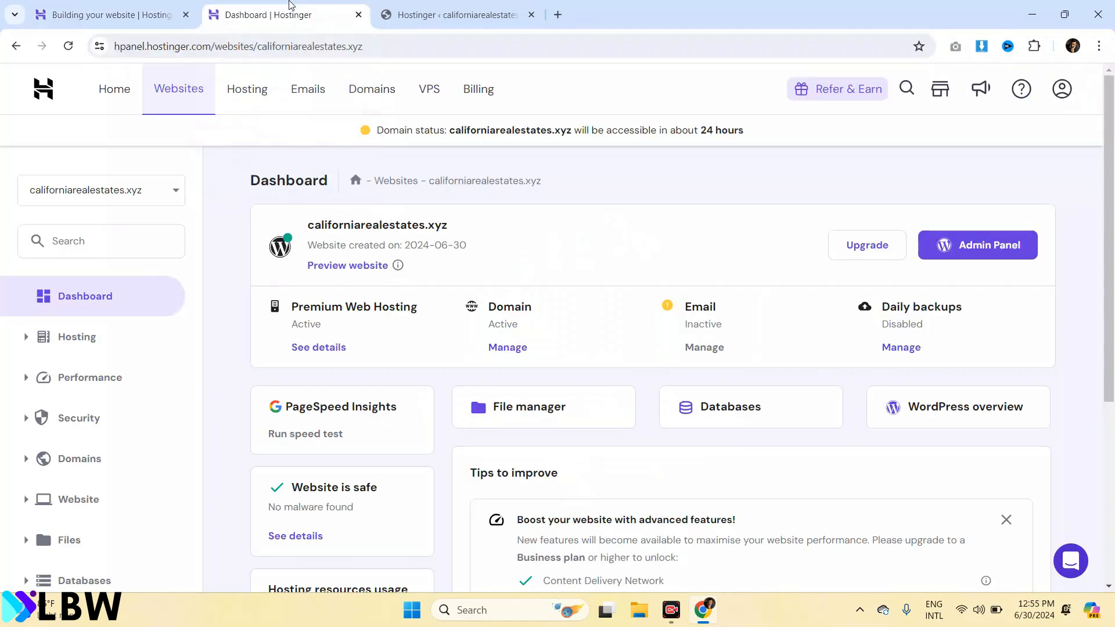
{"action": "left_click", "coordinate": [240, 102]}
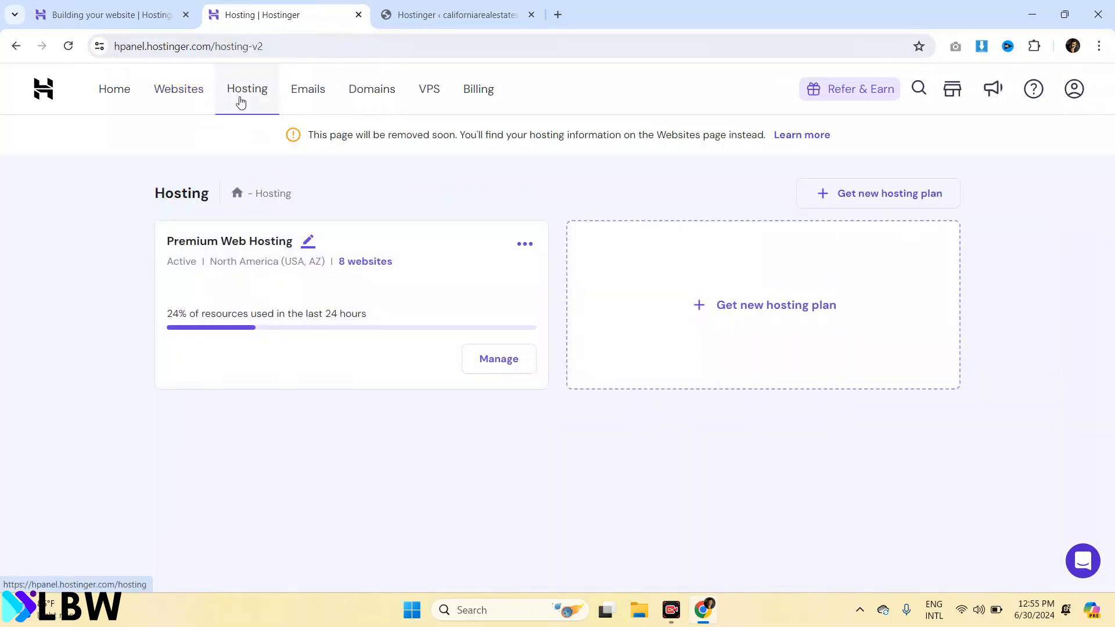
{"action": "left_click", "coordinate": [368, 262]}
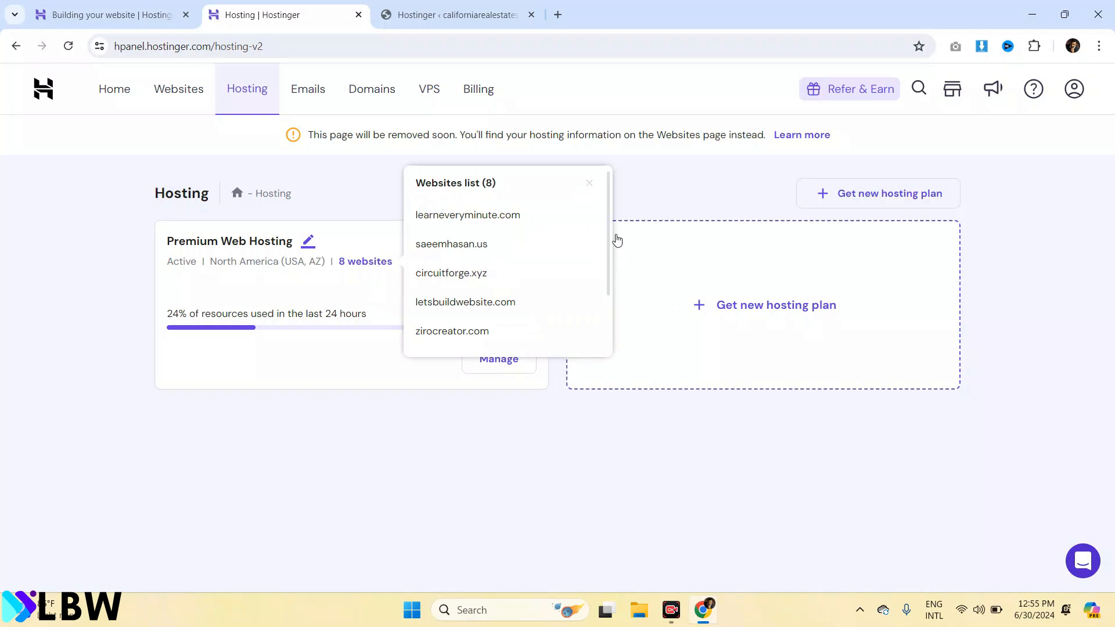
{"action": "left_click_drag", "start_coordinate": [608, 229], "coordinate": [604, 313]}
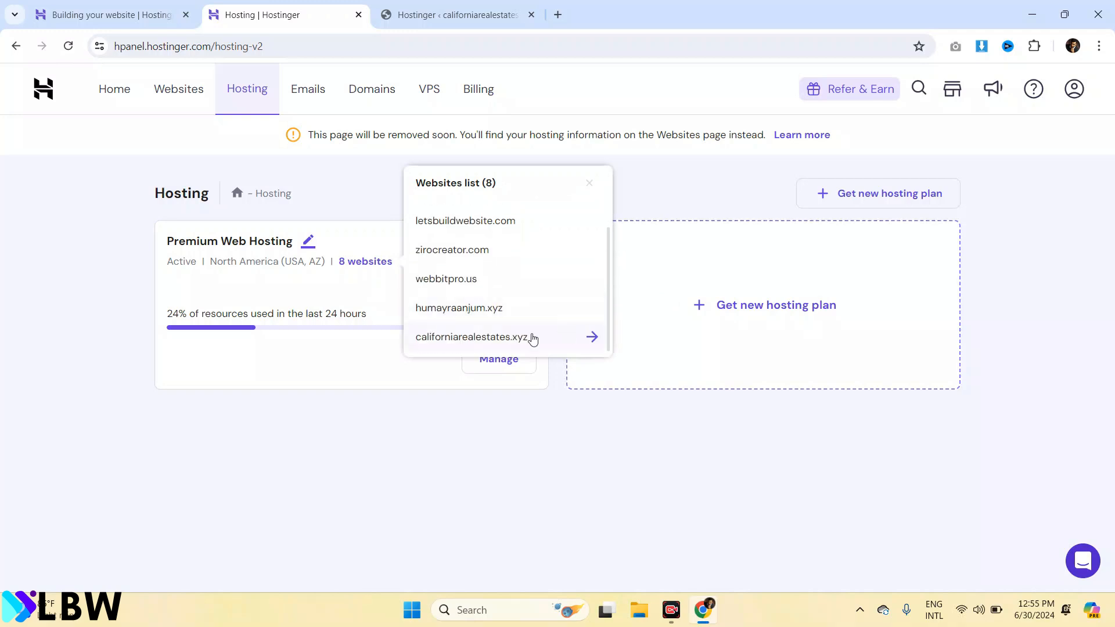
{"action": "left_click", "coordinate": [507, 341]}
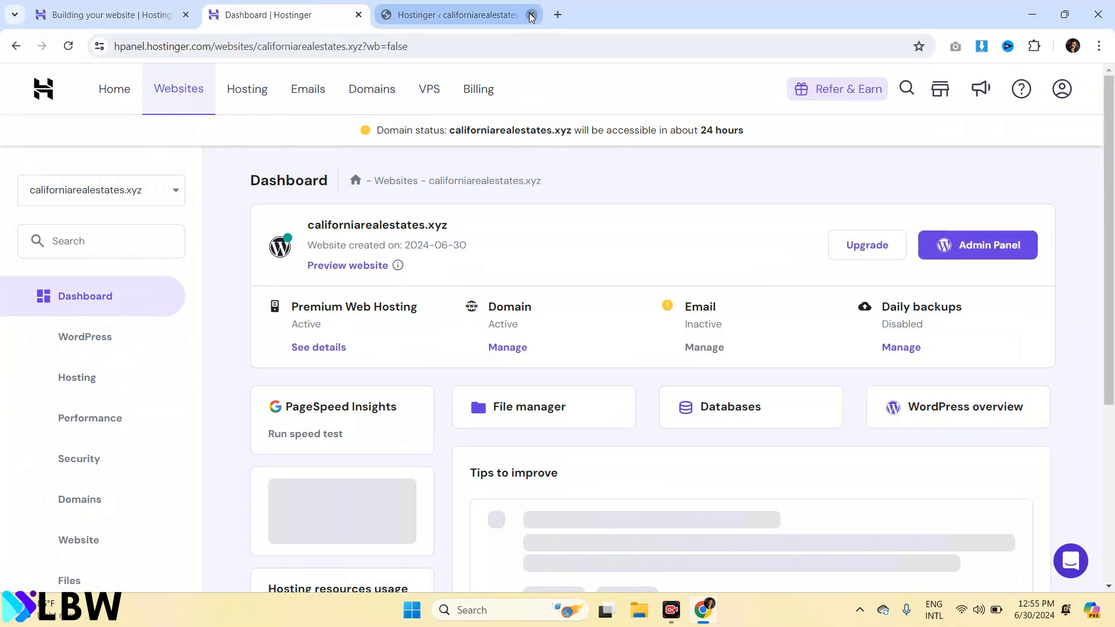
{"action": "left_click", "coordinate": [531, 16]}
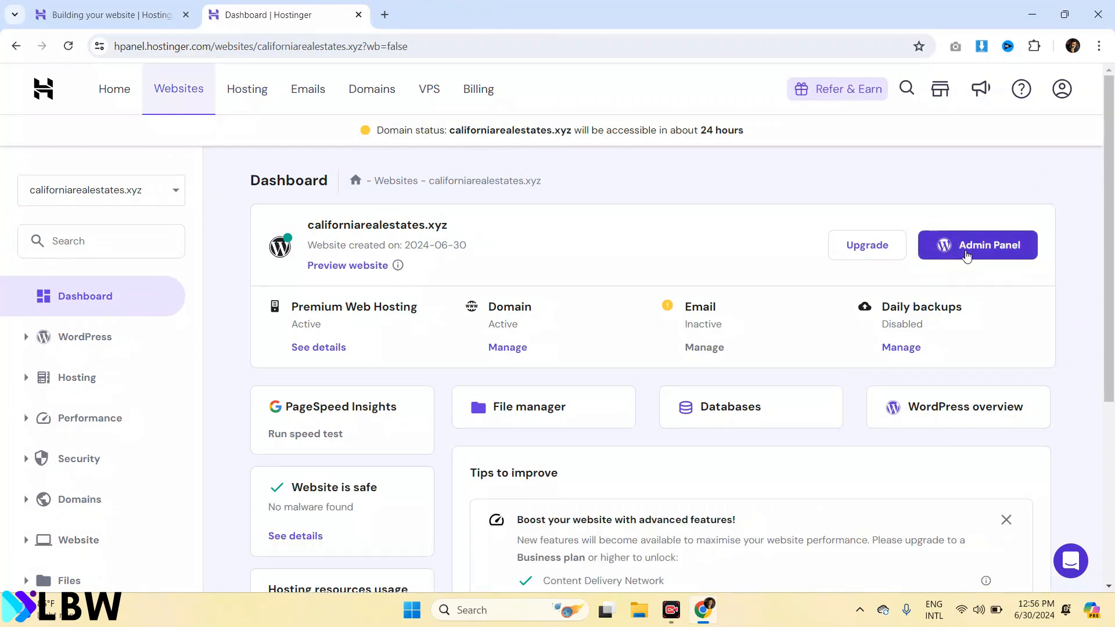
{"action": "left_click", "coordinate": [967, 256]}
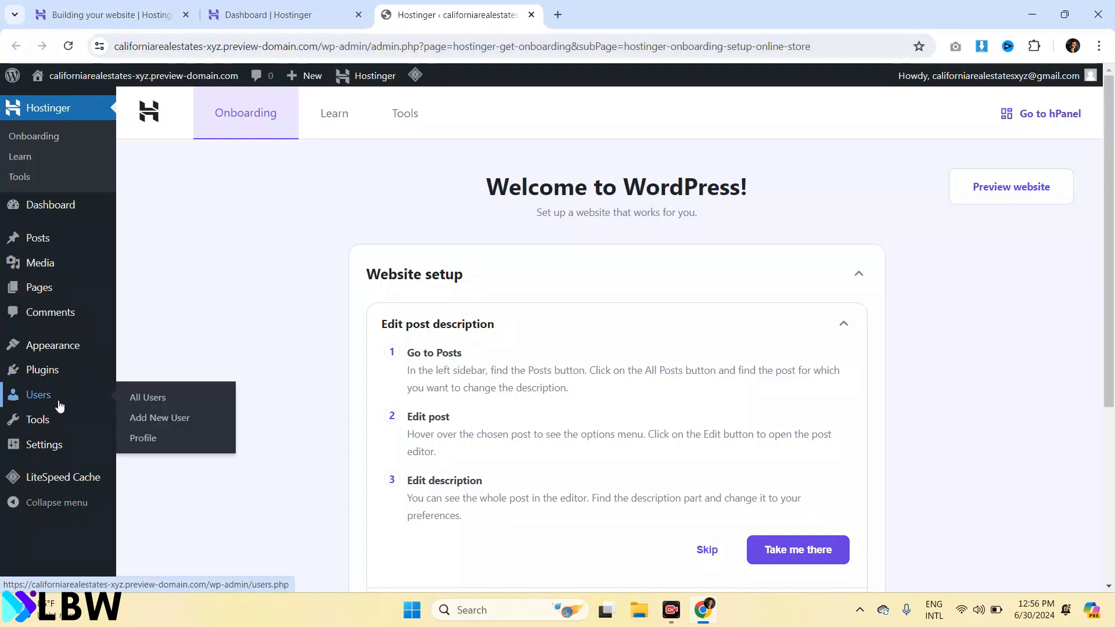
Open Appearance > Themes in the WordPress admin sidebar
{"action": "mouse_move", "coordinate": [68, 344]}
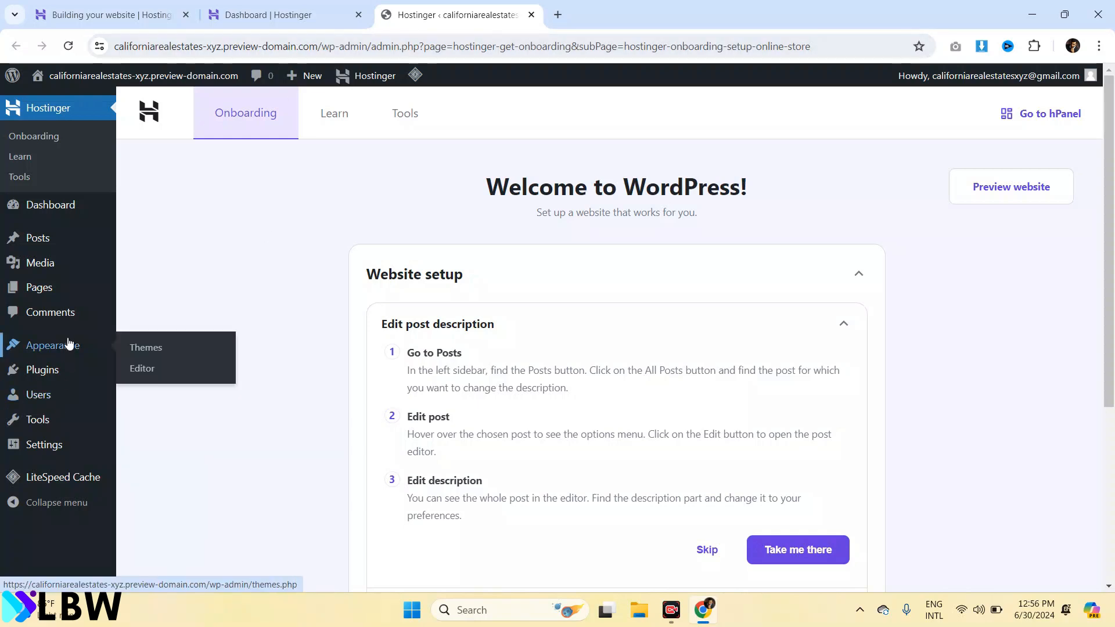
{"action": "left_click", "coordinate": [152, 347]}
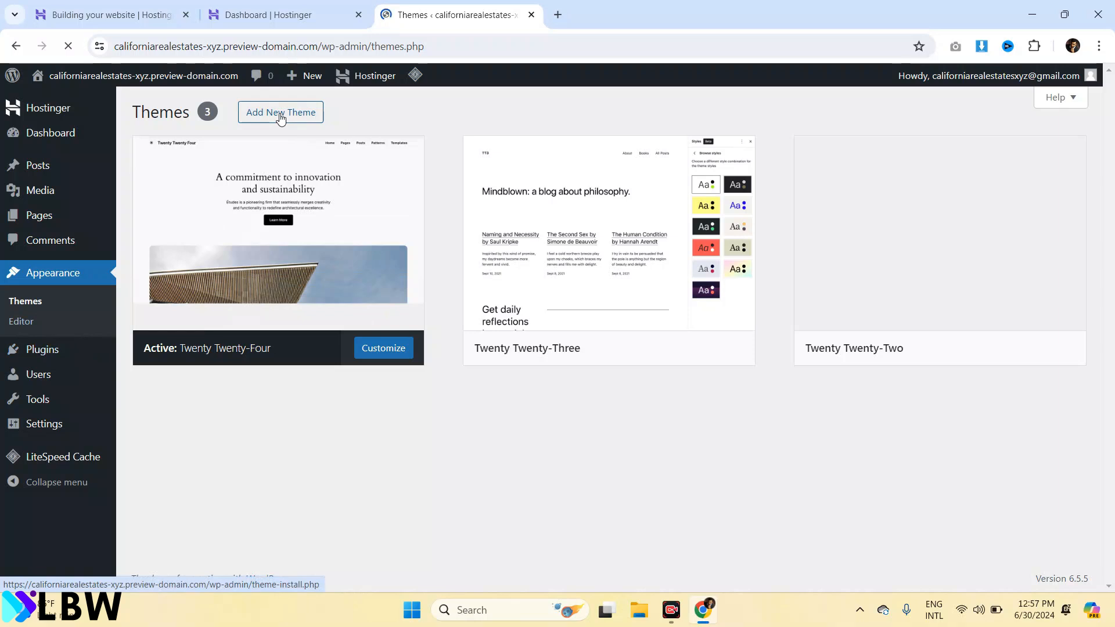
Search the theme directory for 'oceanwp', then install and activate OceanWP
{"action": "left_click", "coordinate": [281, 117]}
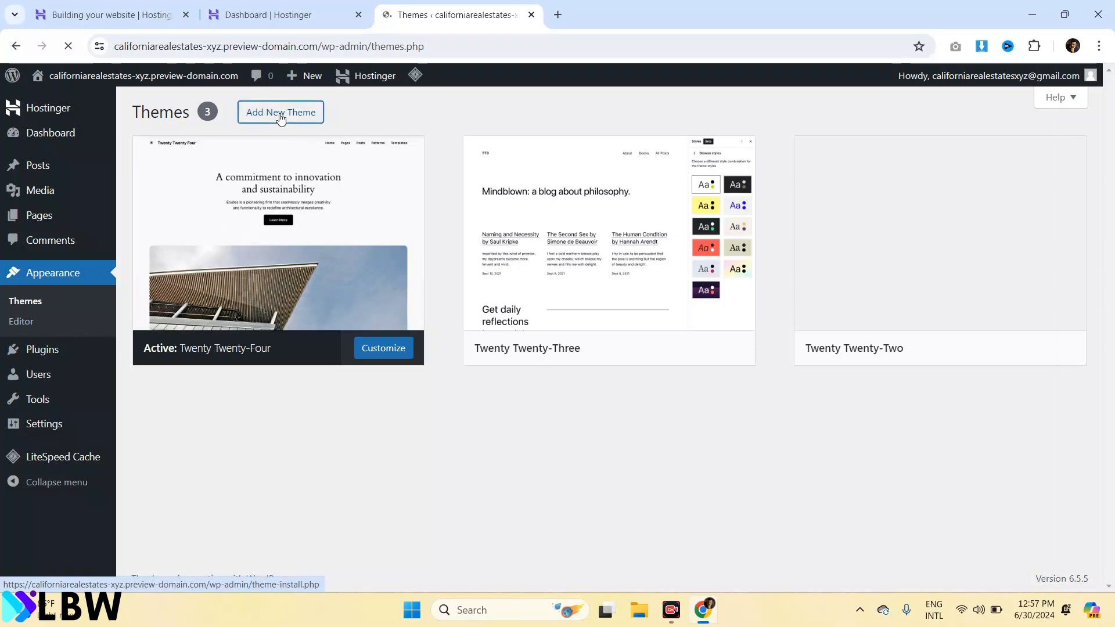
{"action": "left_click", "coordinate": [978, 150]}
{"action": "type", "text": "ocean"}
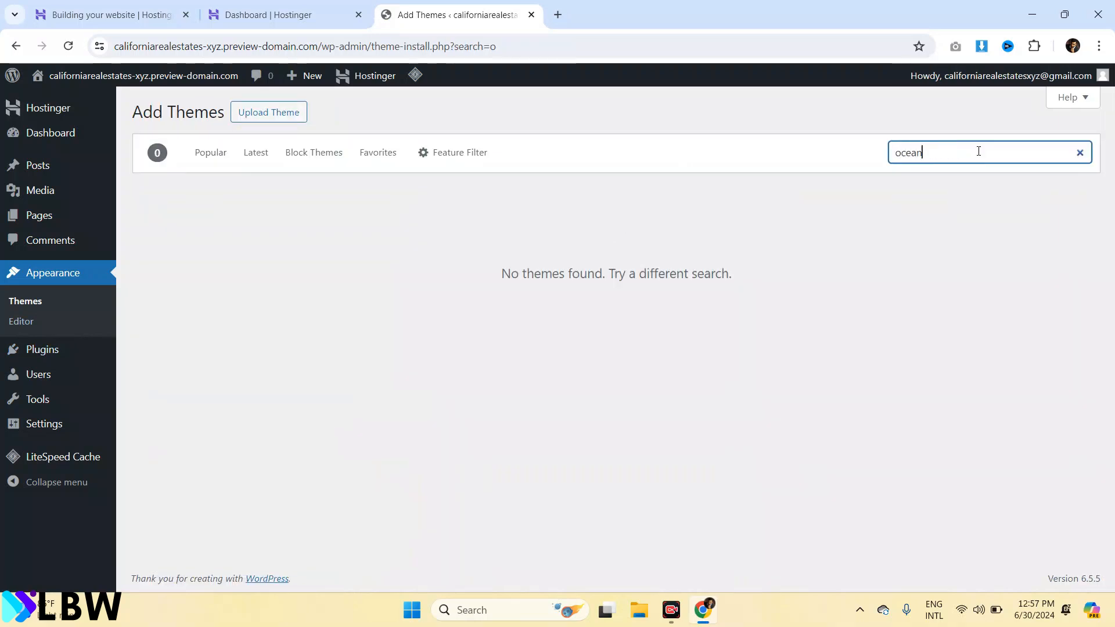
{"action": "type", "text": "wp"}
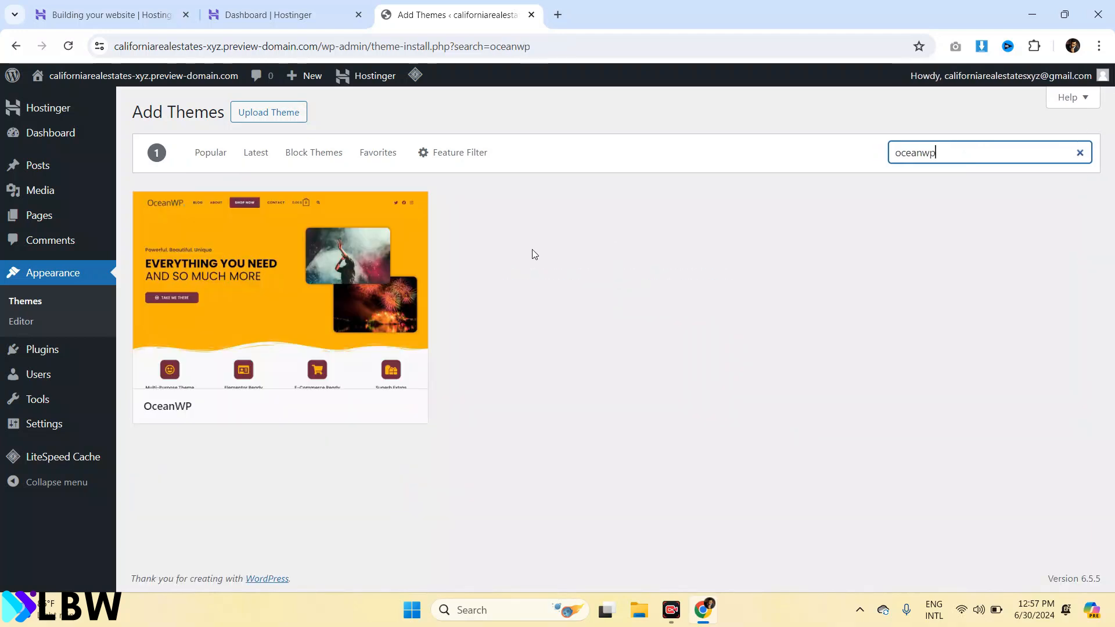
{"action": "mouse_move", "coordinate": [214, 341]}
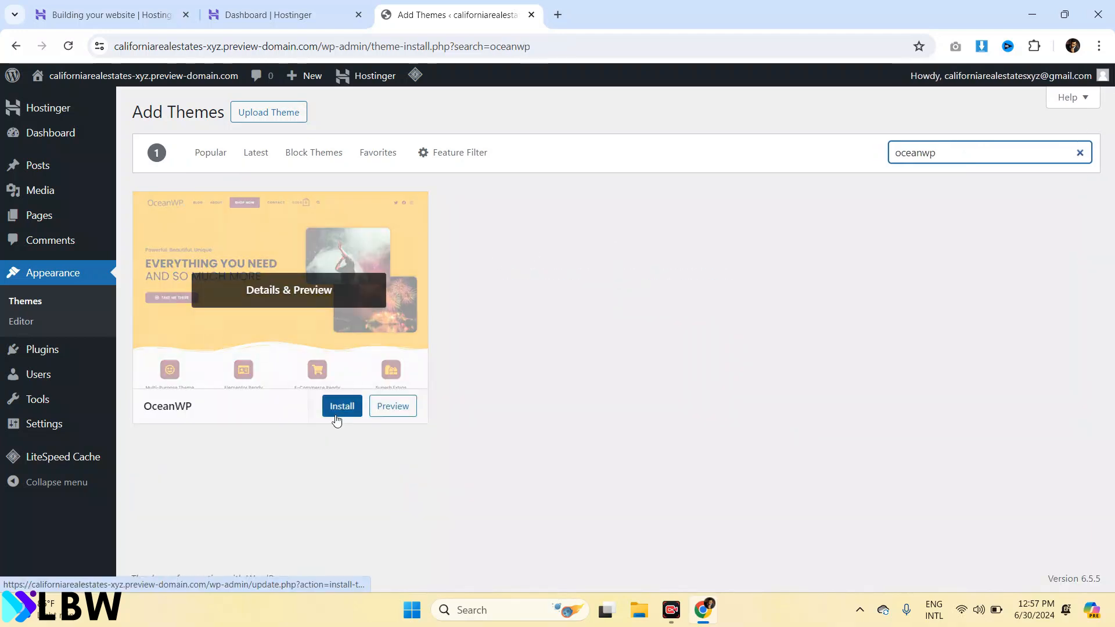
{"action": "left_click", "coordinate": [337, 408]}
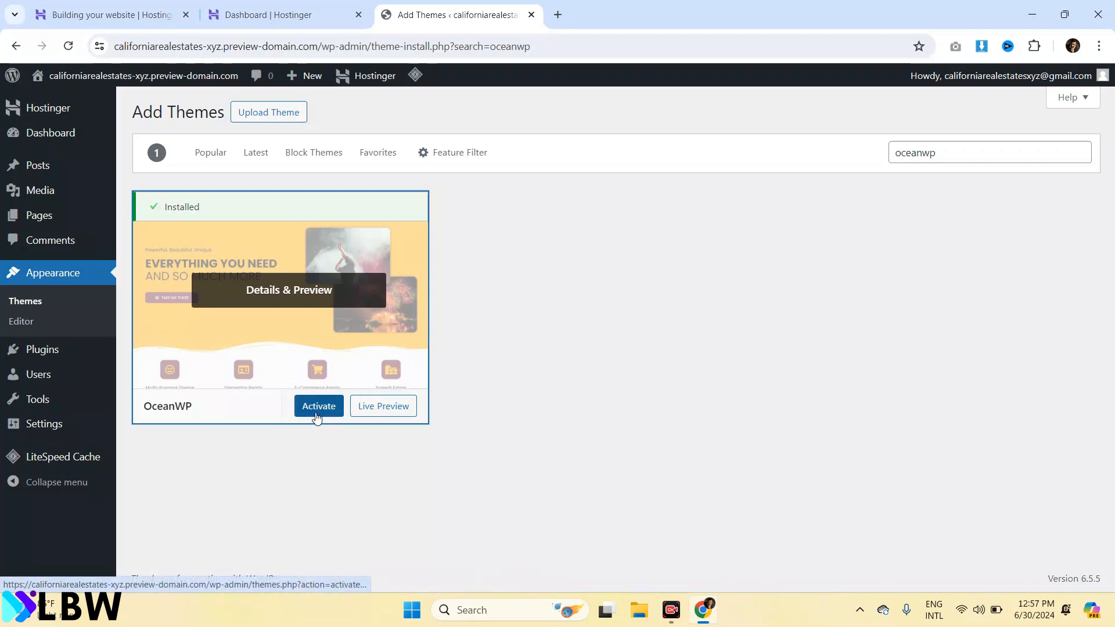
{"action": "left_click", "coordinate": [318, 418]}
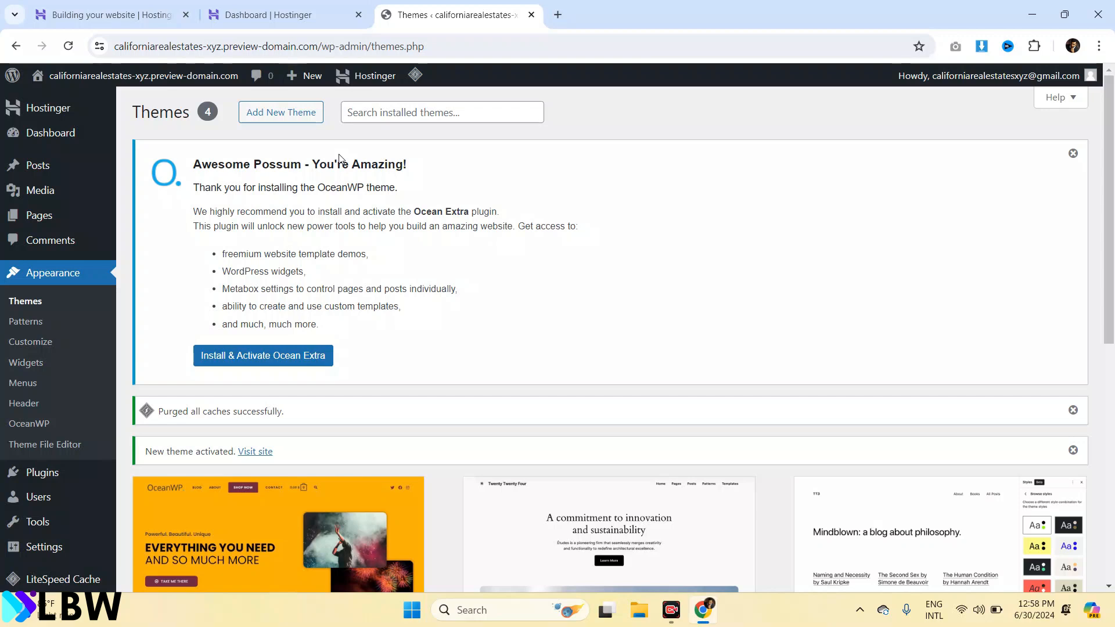
Install and activate Ocean Extra, skip the OceanWP opt-in, and go to Plugins > Add New Plugin
{"action": "left_click", "coordinate": [271, 361]}
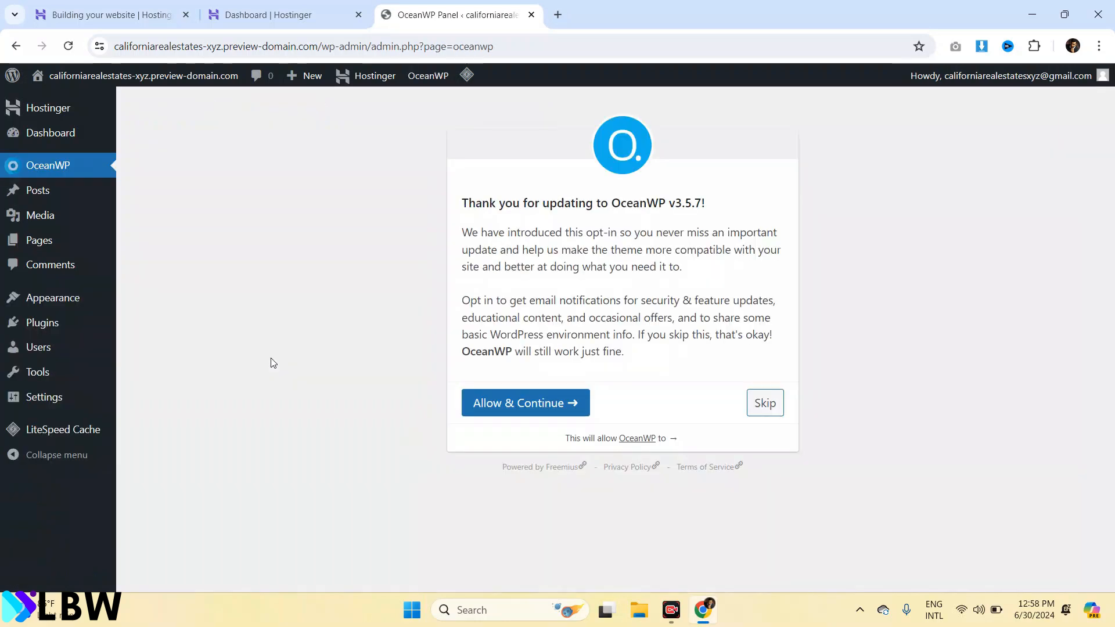
{"action": "left_click", "coordinate": [766, 404]}
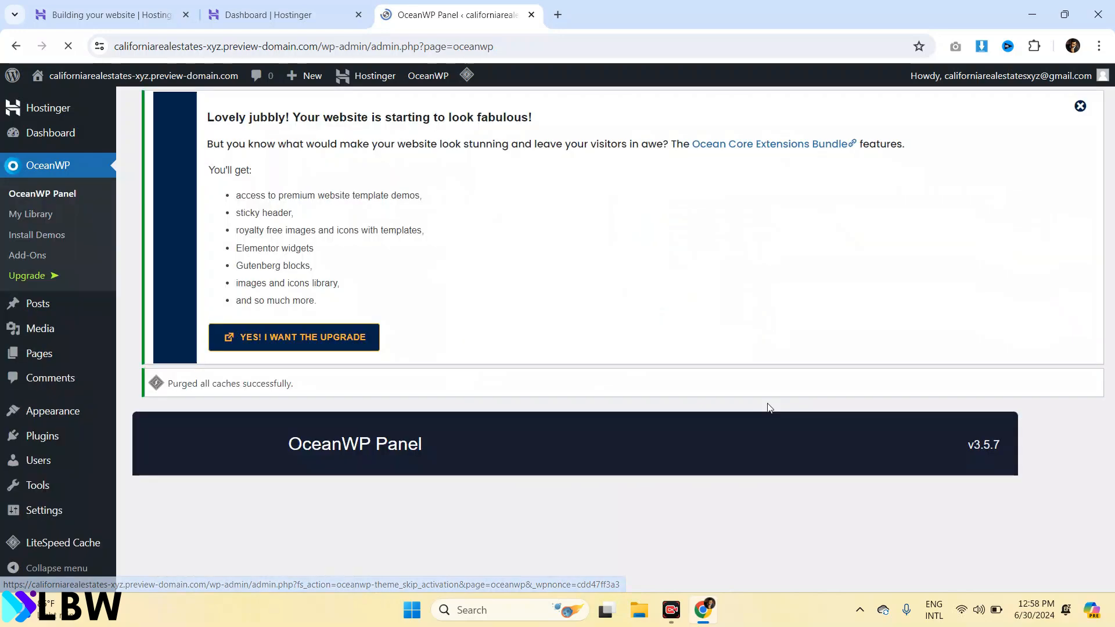
{"action": "mouse_move", "coordinate": [42, 435]}
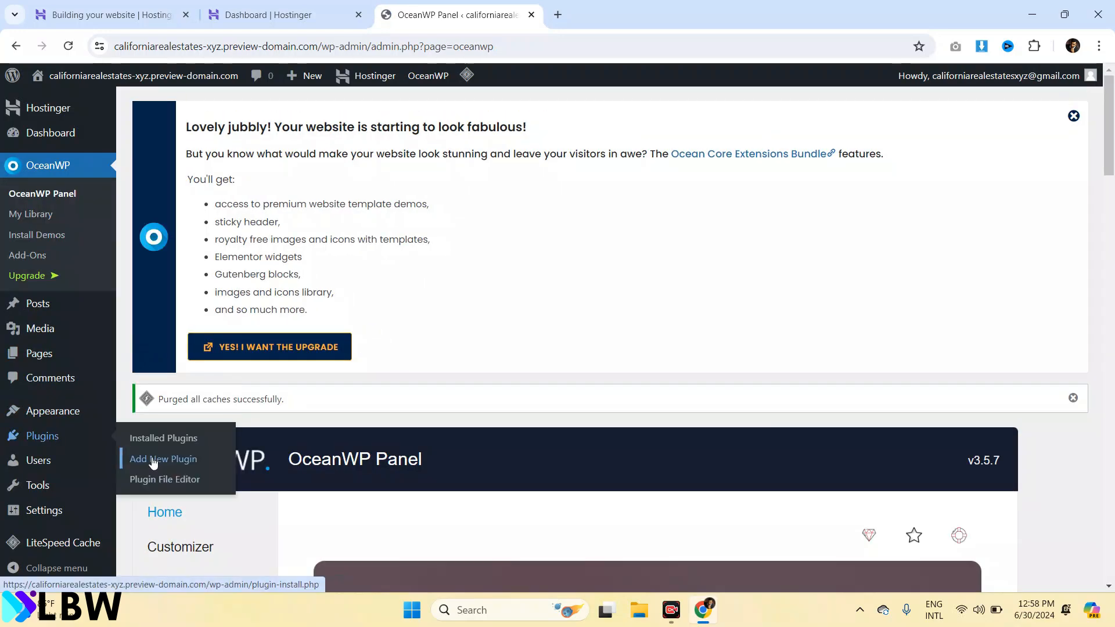
{"action": "left_click", "coordinate": [153, 460]}
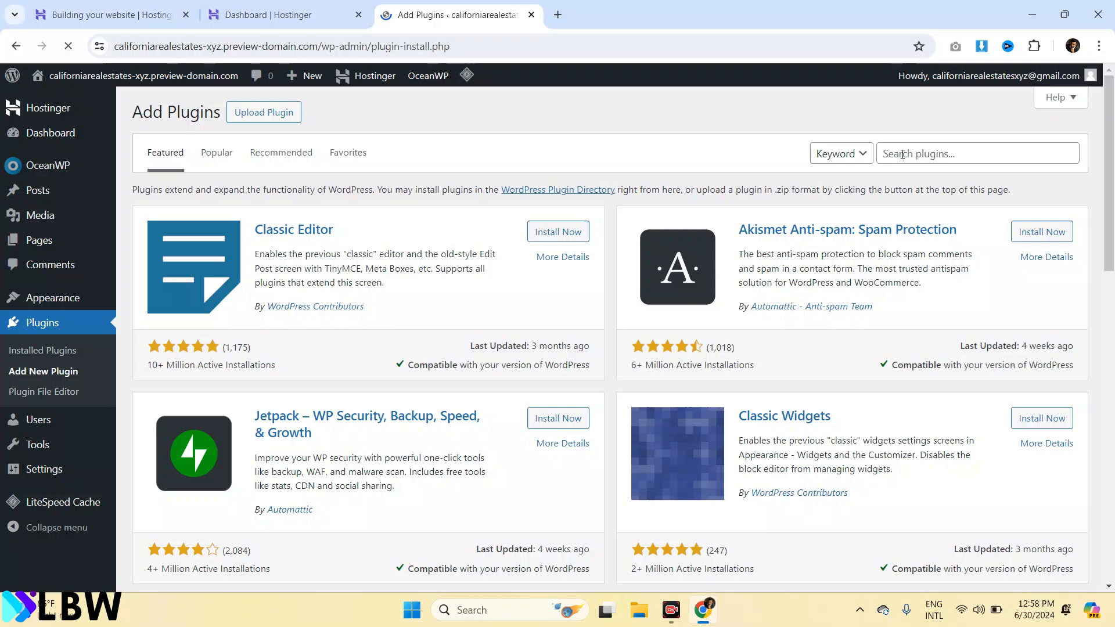
Search plugins for 'elementor', then install and activate Elementor Website Builder
{"action": "left_click", "coordinate": [902, 154]}
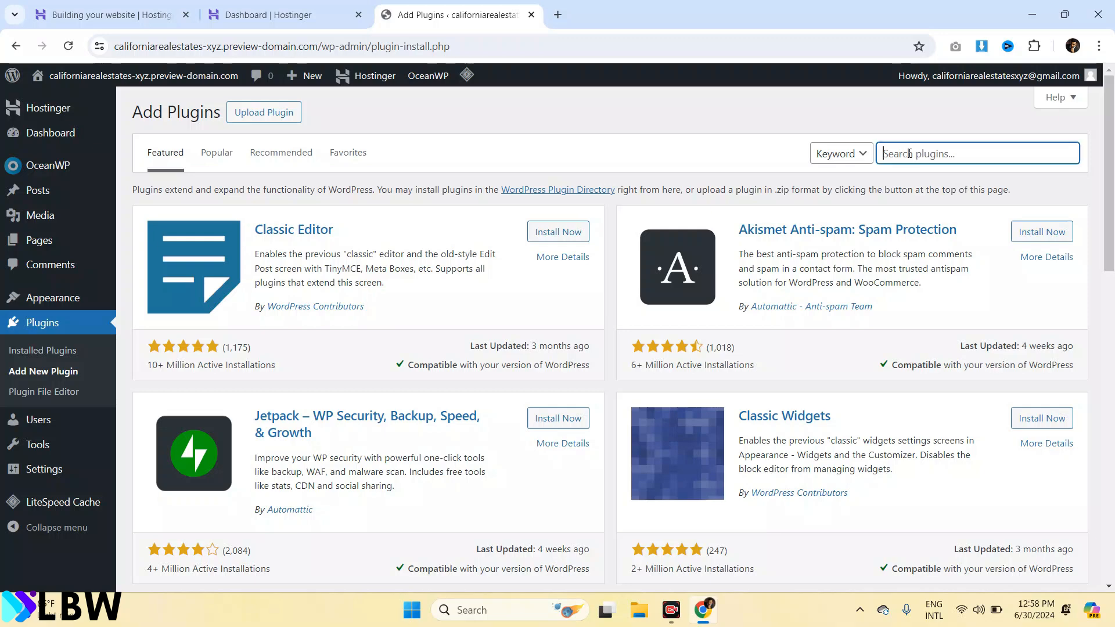
{"action": "type", "text": "elementor"}
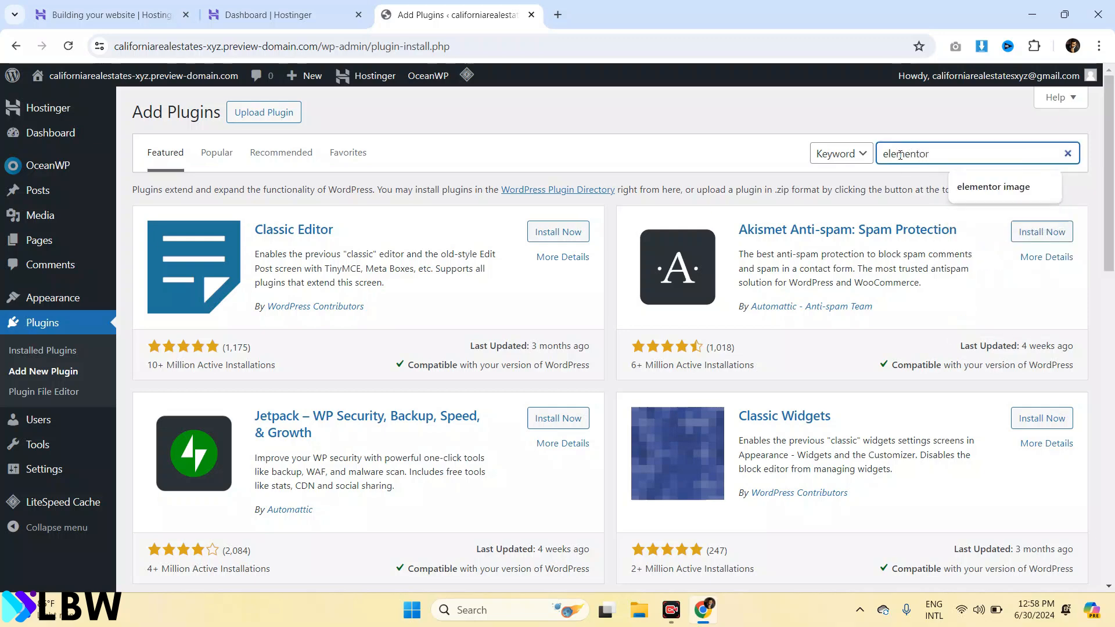
{"action": "key", "text": "Return"}
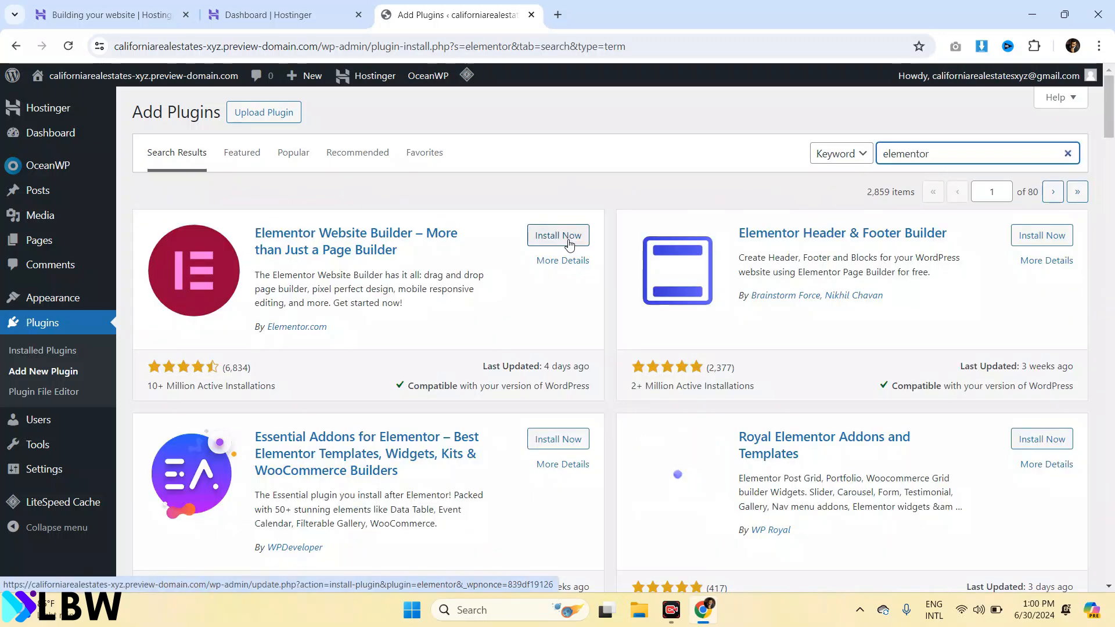
{"action": "left_click", "coordinate": [569, 243]}
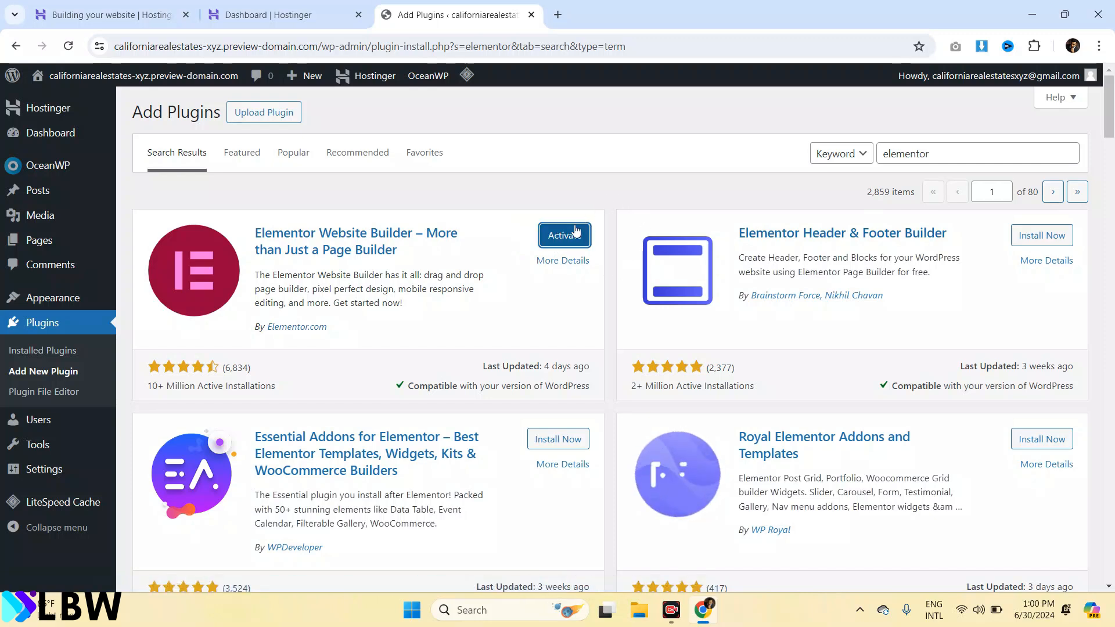
{"action": "left_click", "coordinate": [568, 235]}
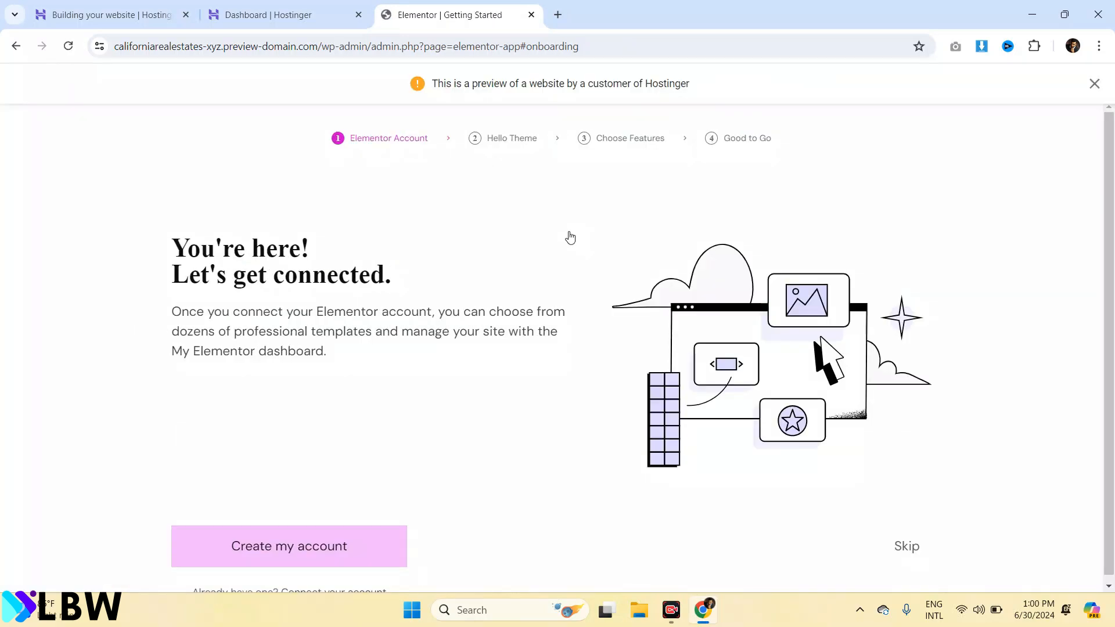
Skip the Elementor account connection and Hello theme install, dismiss the preview notice, and exit the wizard
{"action": "scroll", "coordinate": [1113, 363], "scroll_direction": "down", "scroll_amount": 1}
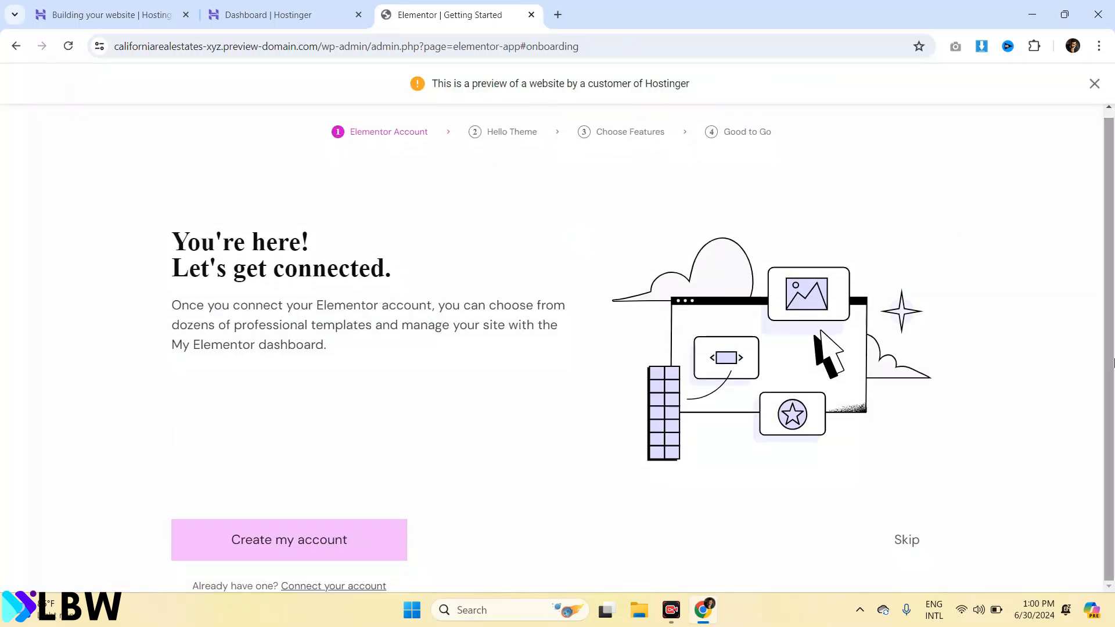
{"action": "left_click", "coordinate": [907, 541]}
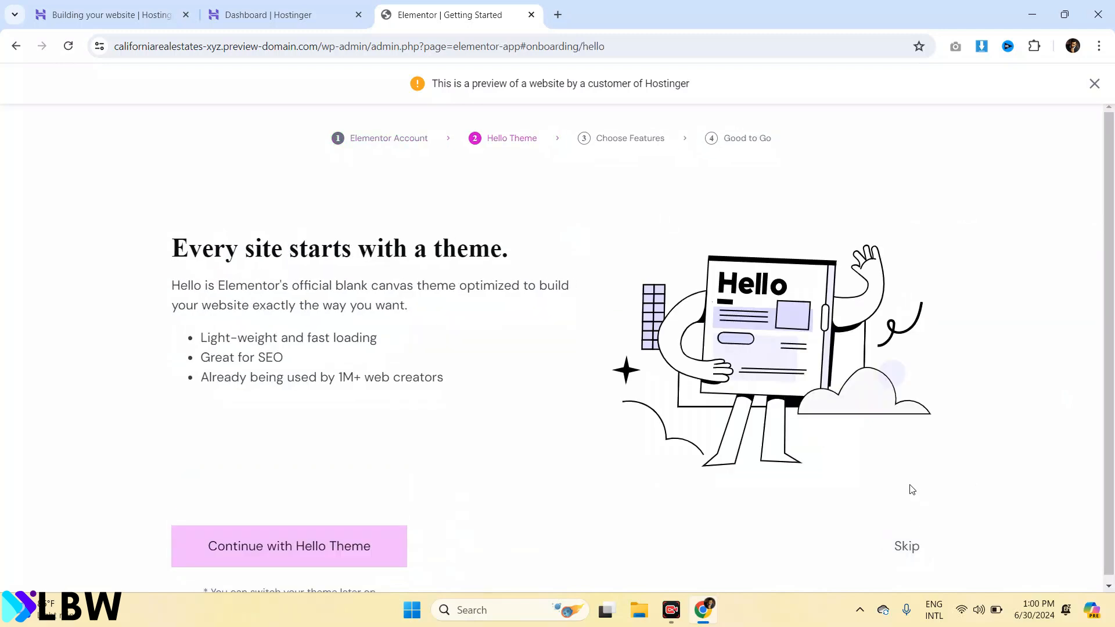
{"action": "left_click", "coordinate": [901, 554]}
{"action": "left_click_drag", "start_coordinate": [1108, 228], "coordinate": [1109, 386]}
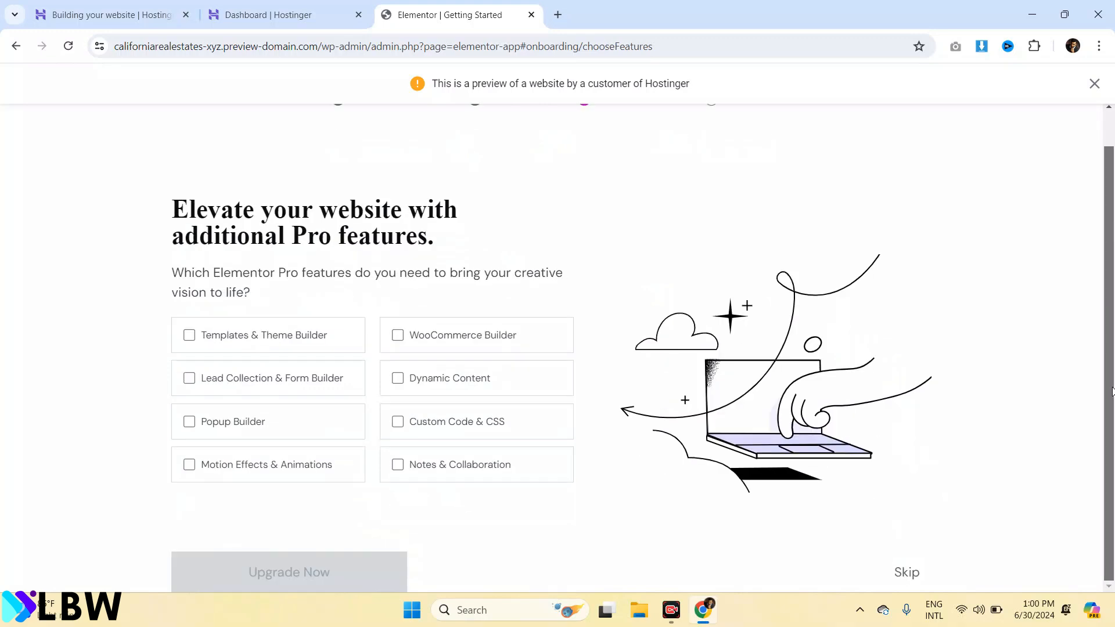
{"action": "left_click", "coordinate": [1094, 84]}
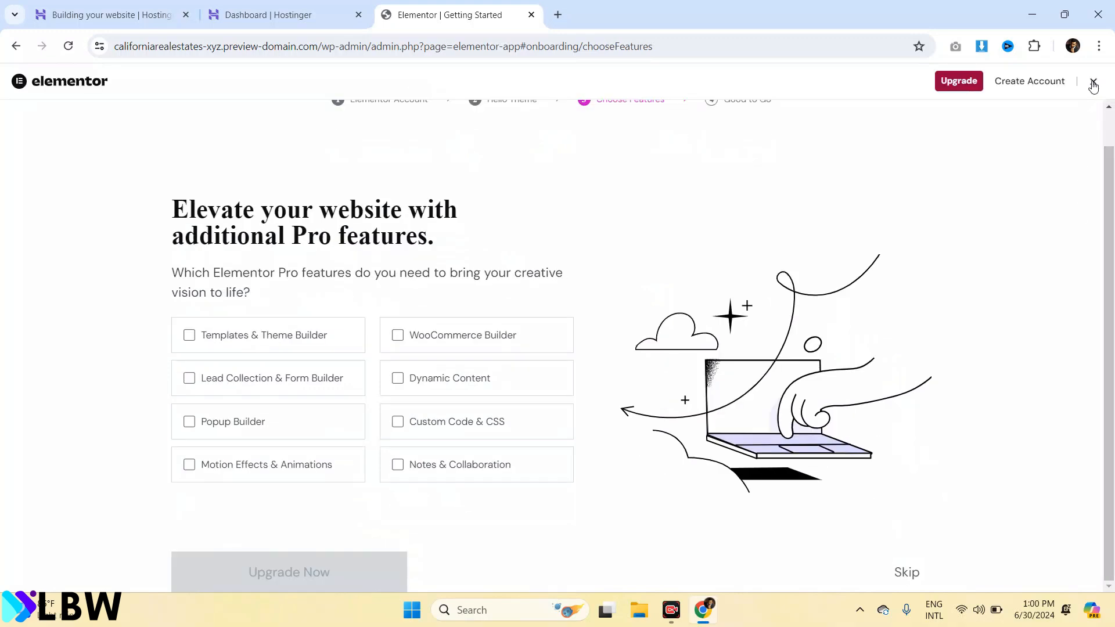
{"action": "left_click", "coordinate": [1093, 84]}
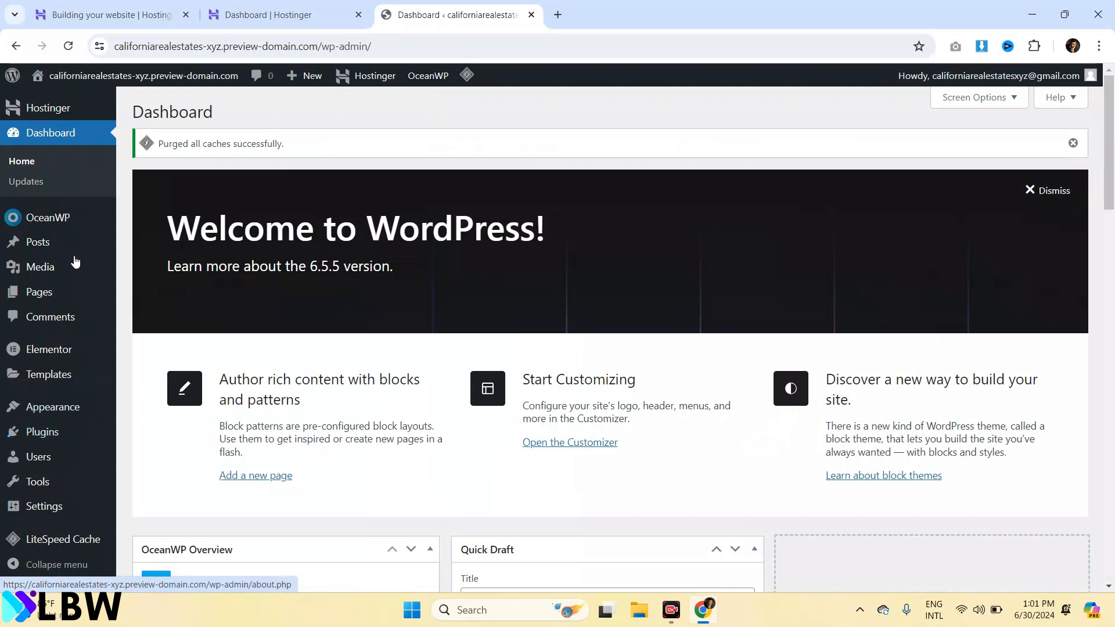
Visit the live site from the admin bar's site-name menu
{"action": "mouse_move", "coordinate": [45, 103]}
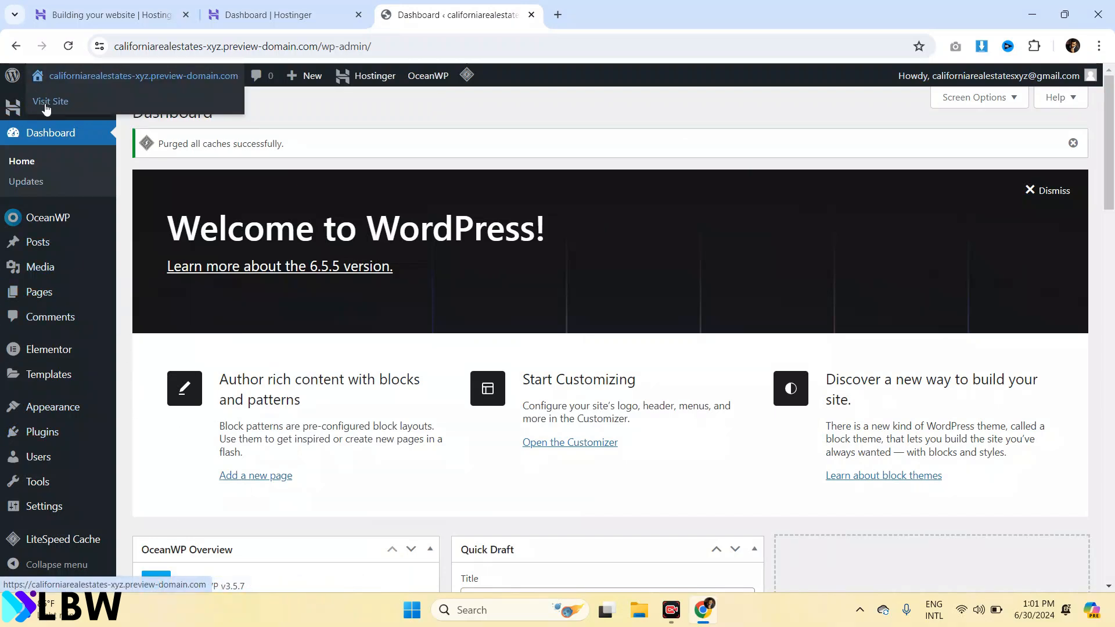
{"action": "left_click", "coordinate": [46, 105]}
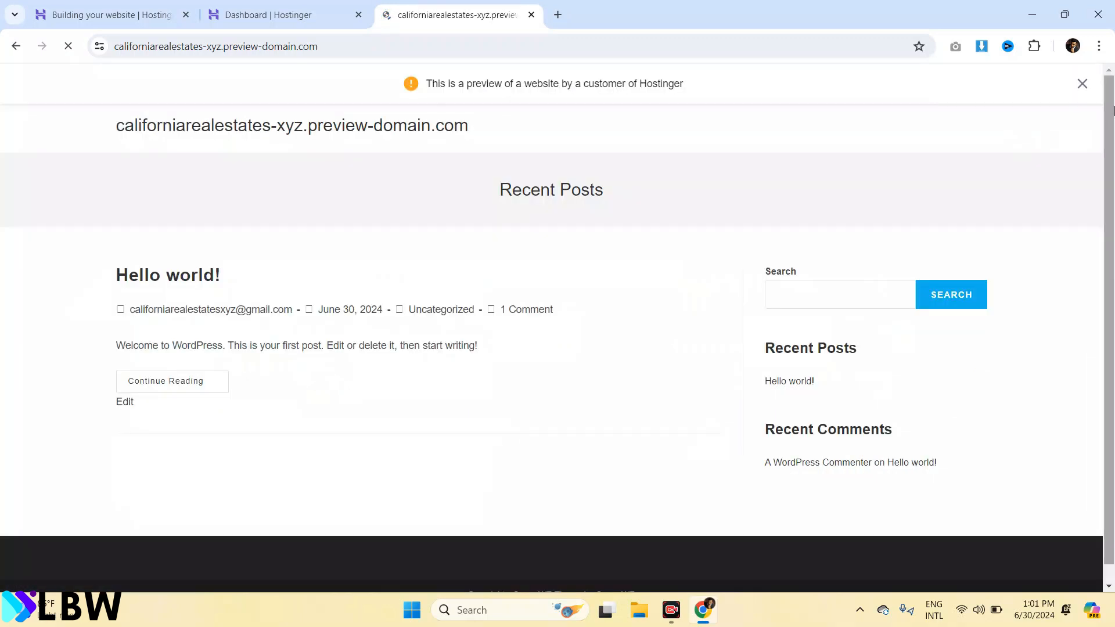
{"action": "mouse_move", "coordinate": [1113, 106]}
{"action": "left_mouse_down"}
{"action": "mouse_move", "coordinate": [1114, 354]}
{"action": "mouse_move", "coordinate": [1114, 87]}
{"action": "mouse_move", "coordinate": [1114, 105]}
{"action": "left_mouse_up"}
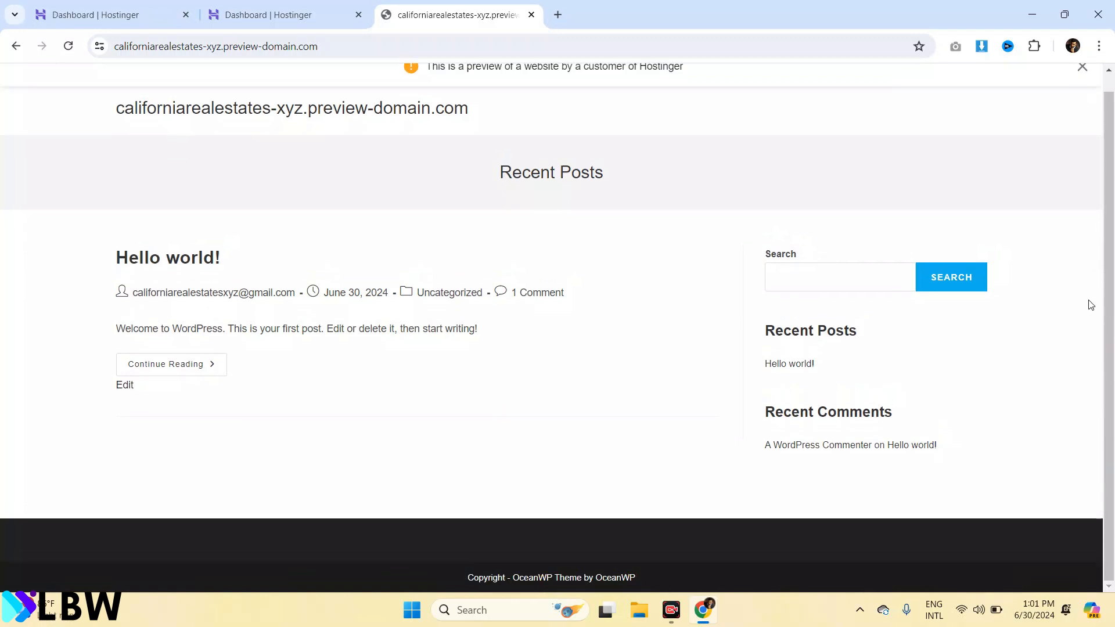
{"action": "left_click_drag", "start_coordinate": [1112, 302], "coordinate": [1110, 216]}
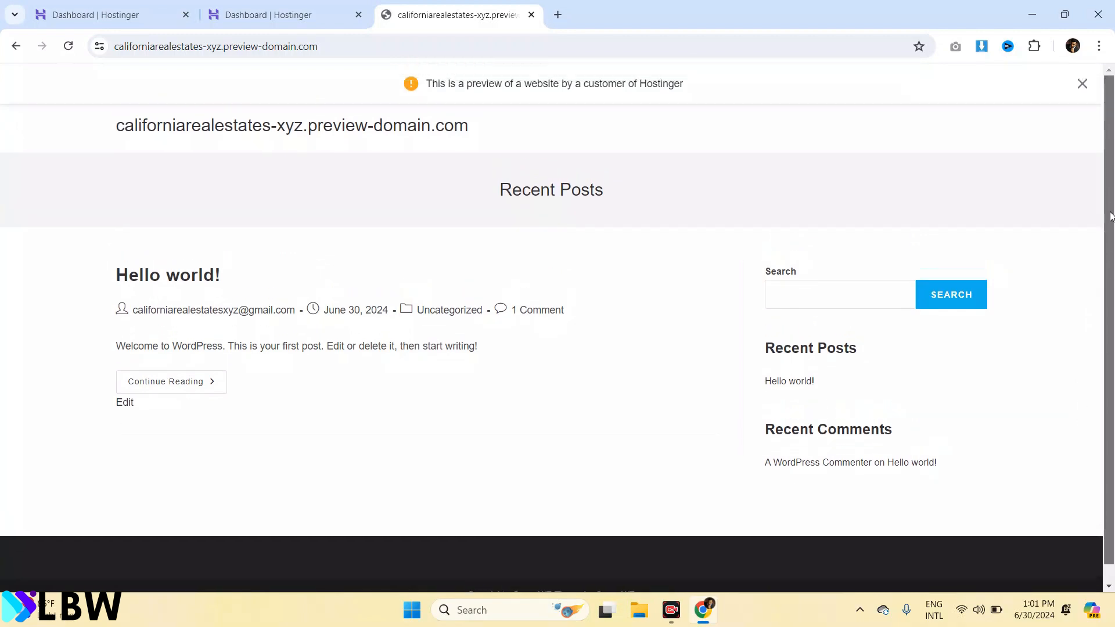